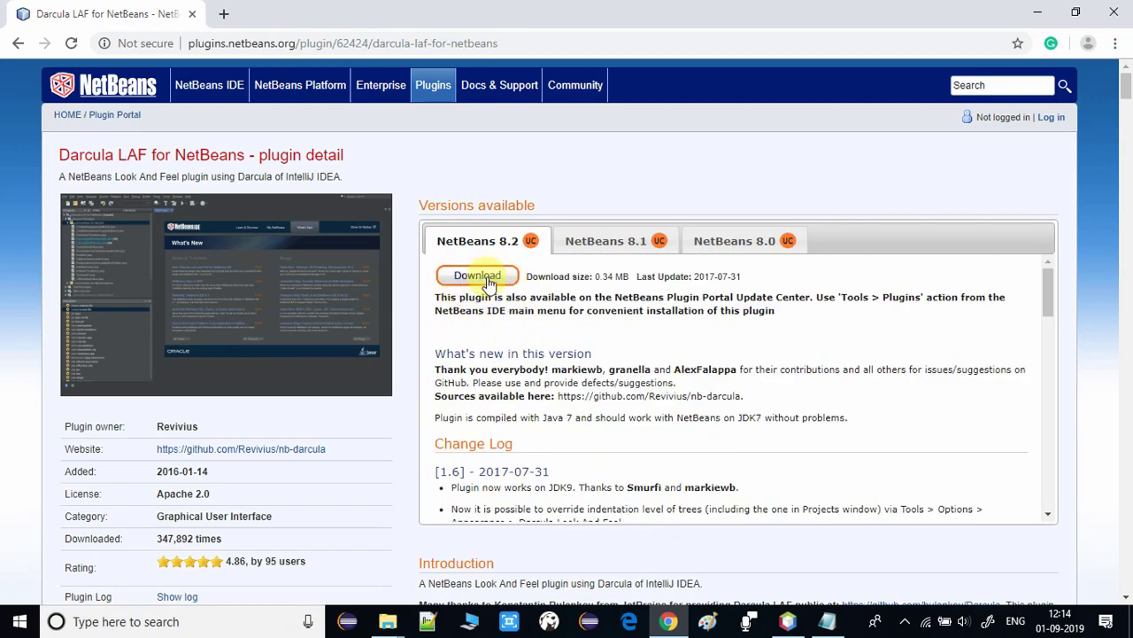
click(489, 281)
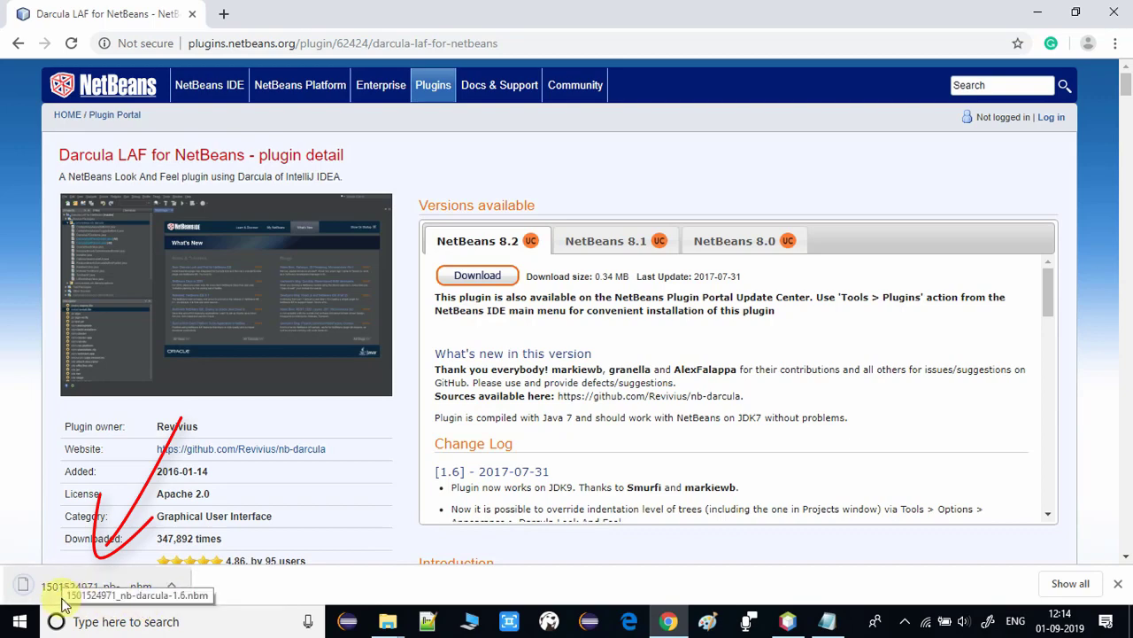
click(171, 585)
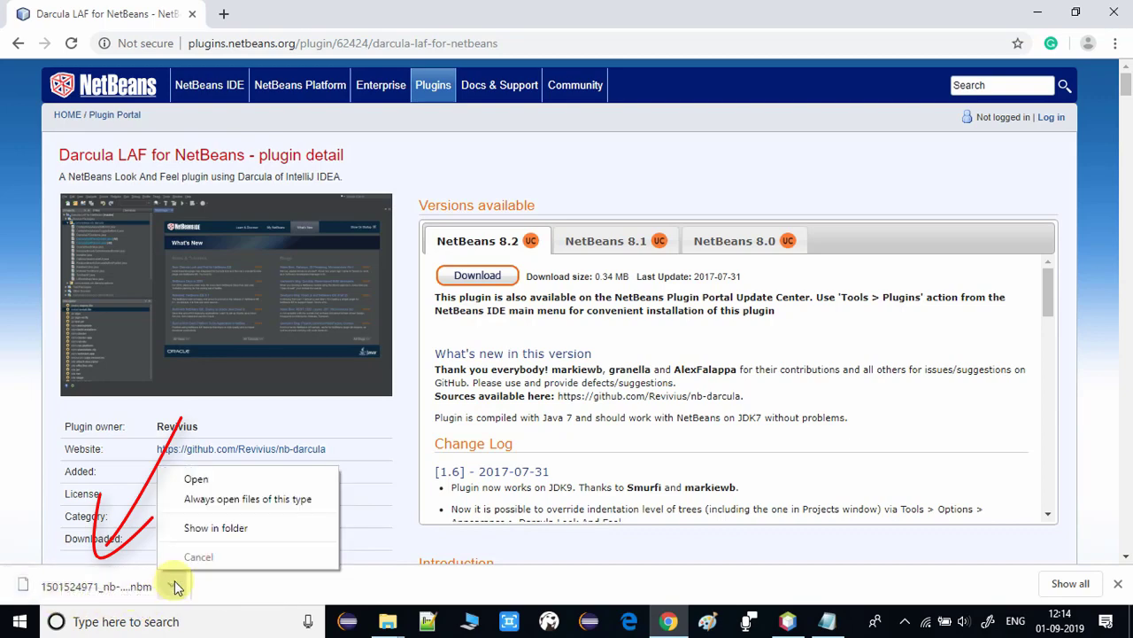
click(261, 529)
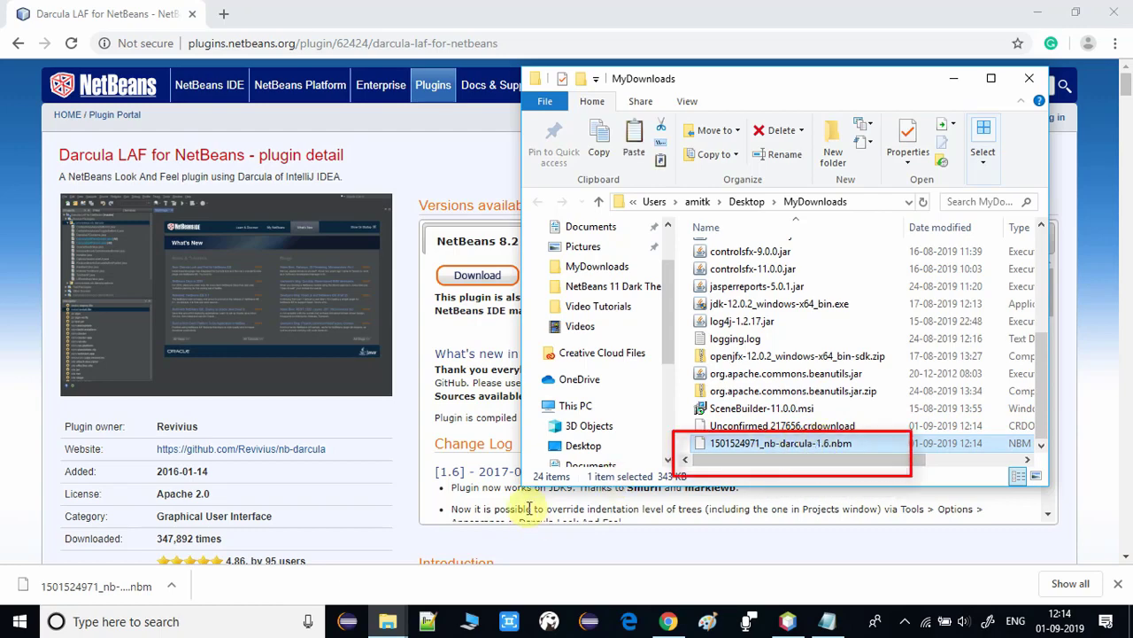
click(1036, 75)
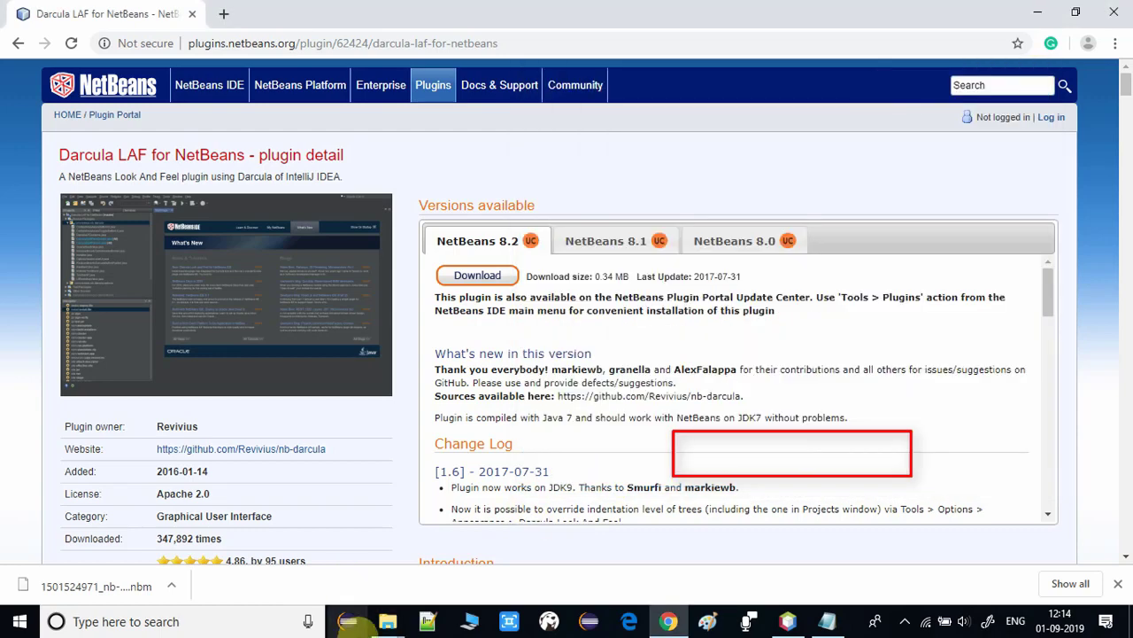
click(387, 623)
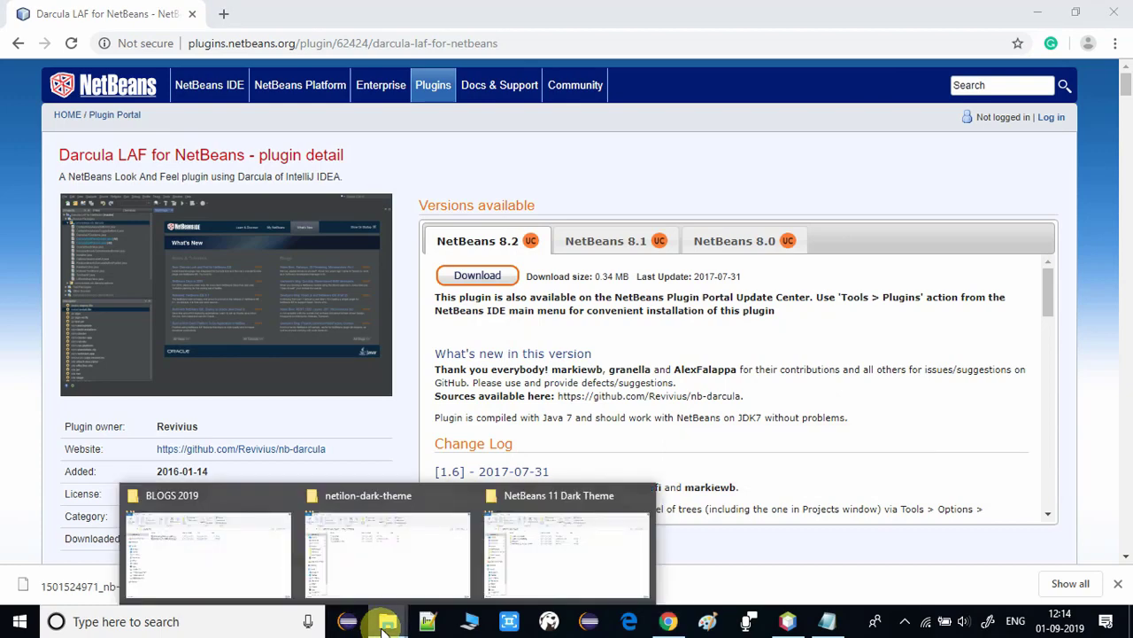
click(387, 552)
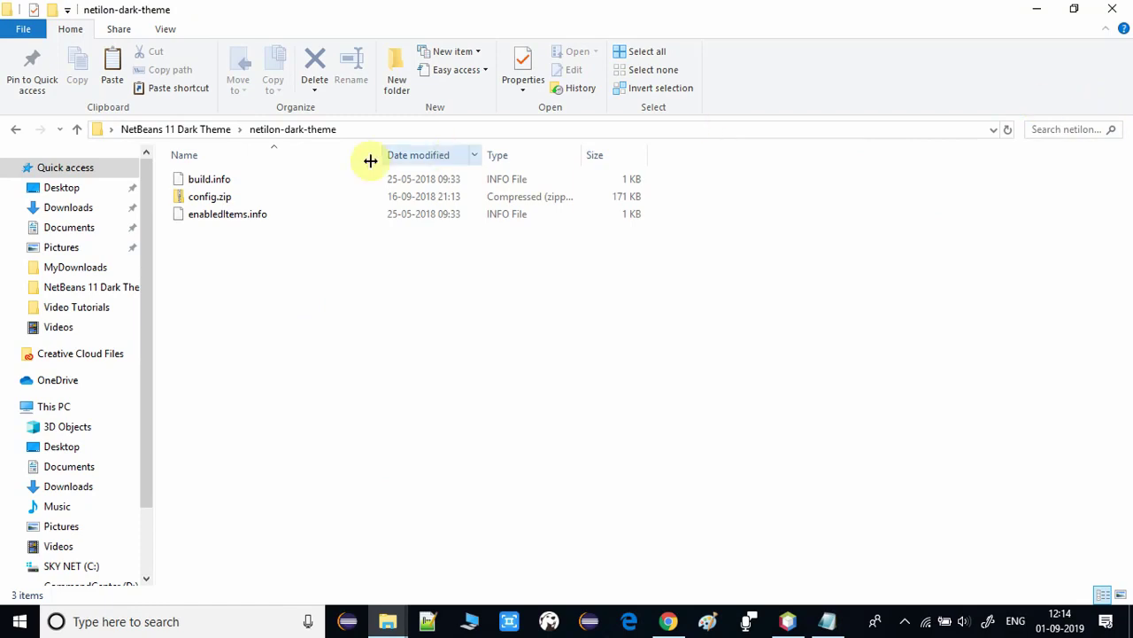
key(alt+Up)
click(307, 196)
key(Delete)
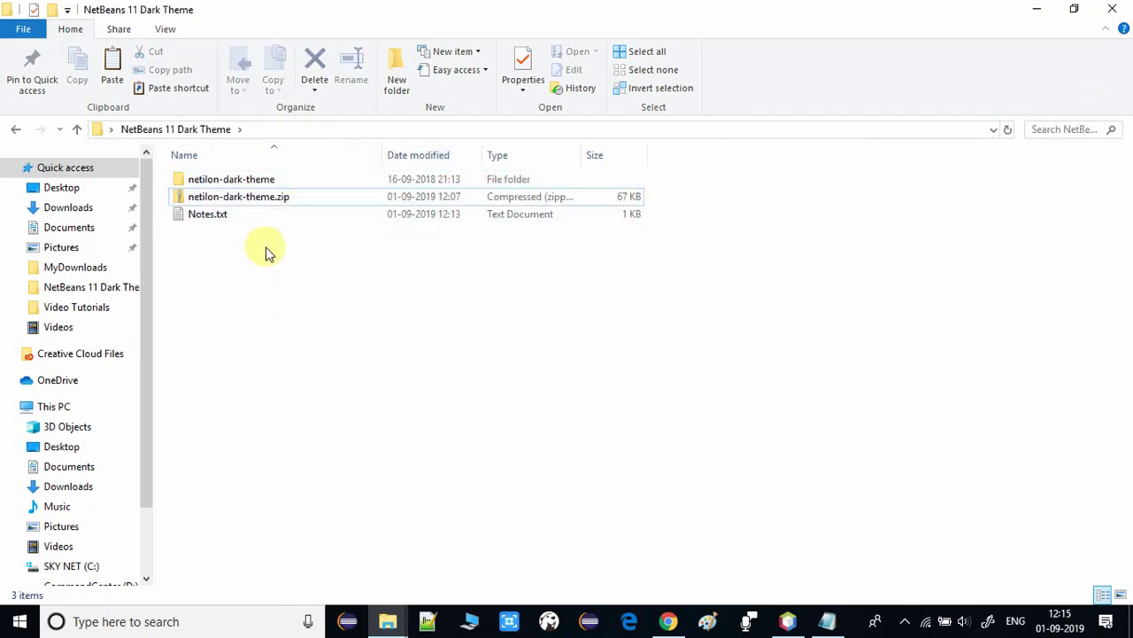
click(266, 133)
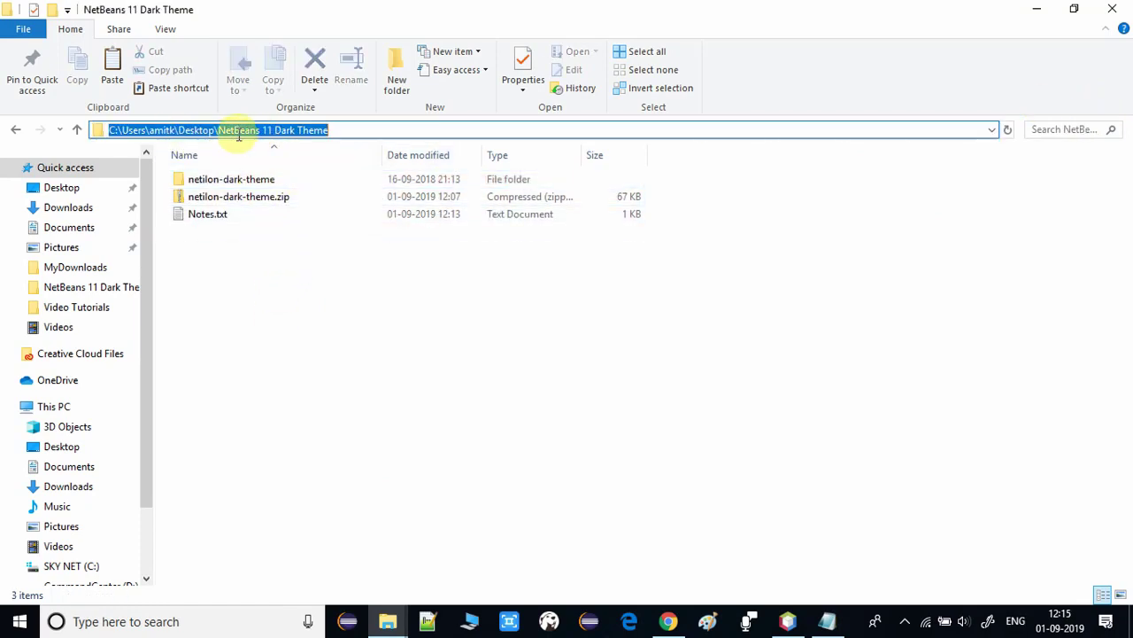
click(307, 321)
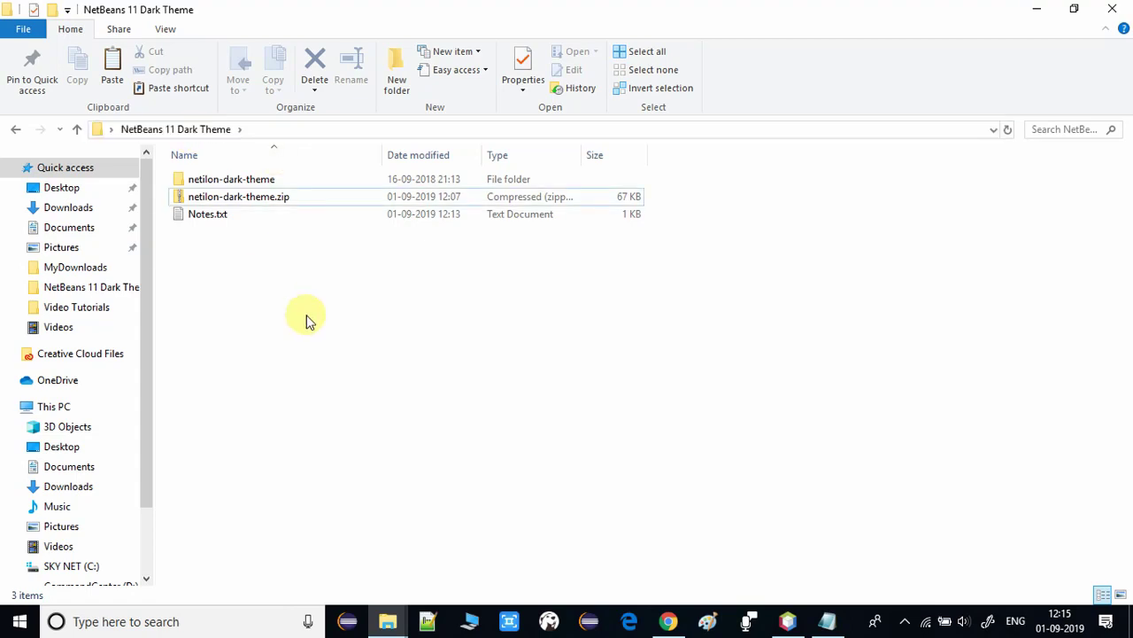
key(ctrl+z)
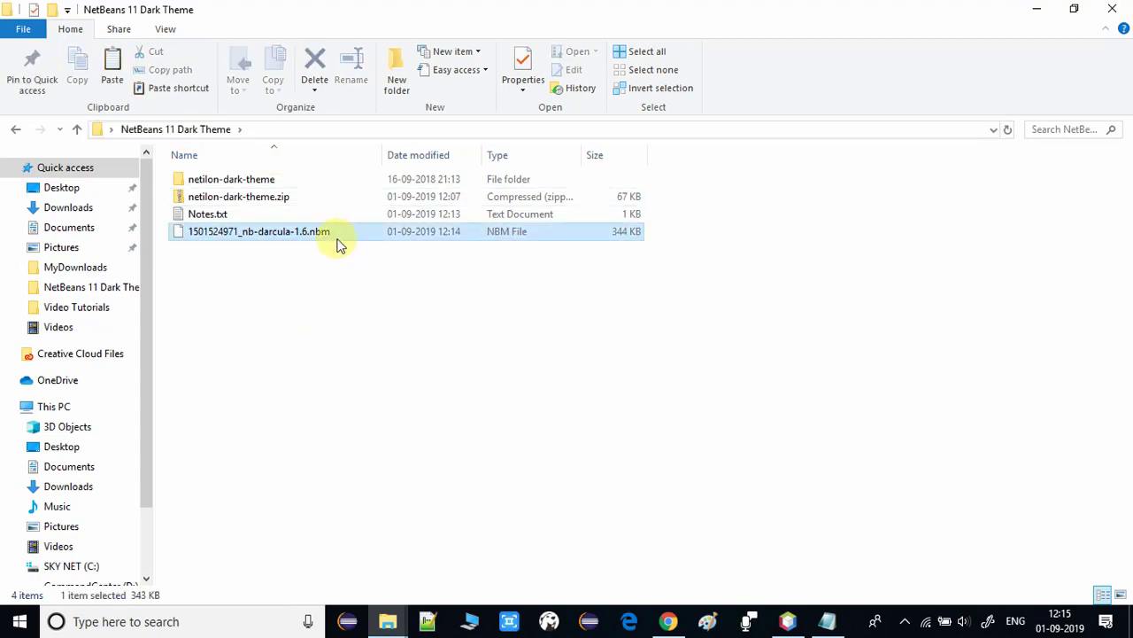
click(528, 345)
Step: Switch to Apache NetBeans and open the plugin manager's list of downloaded plugins
click(787, 621)
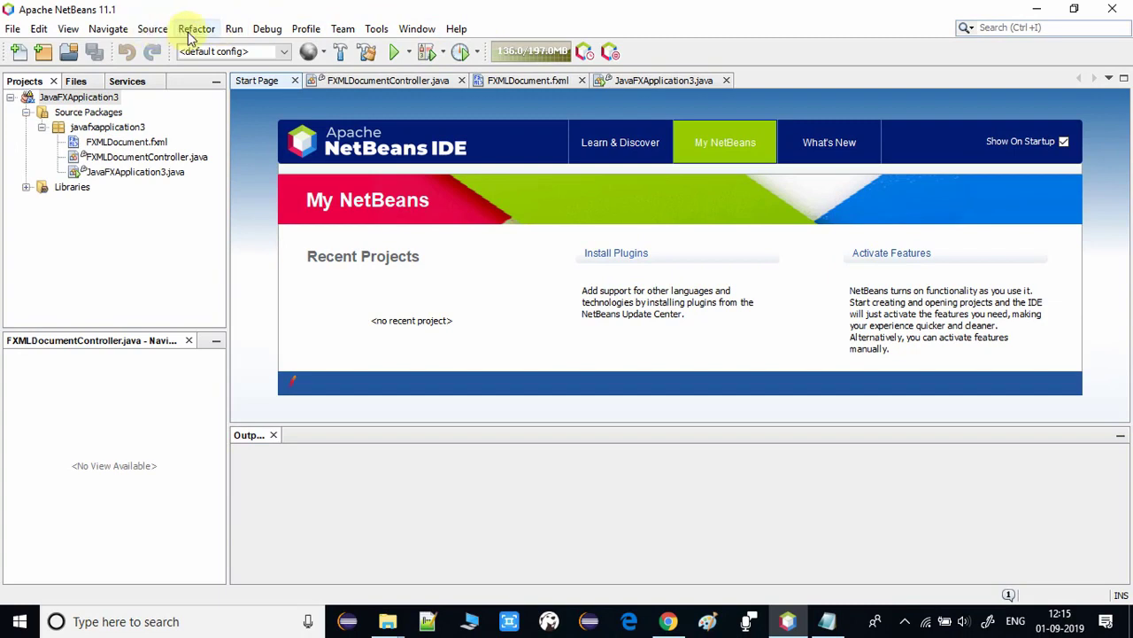
click(412, 32)
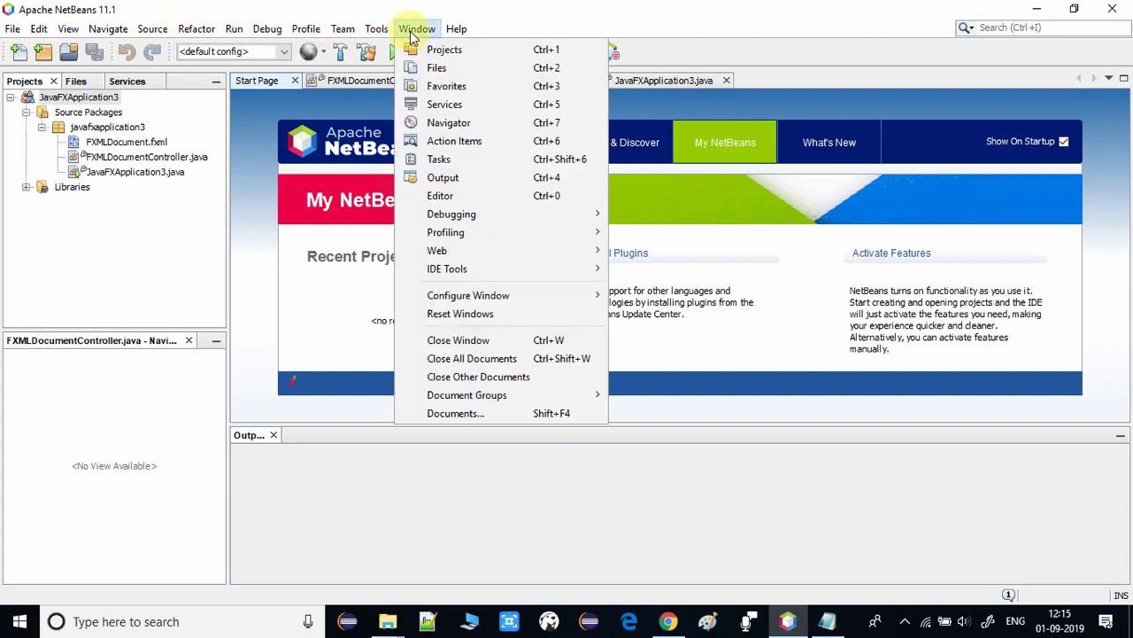
mouse_move(388, 34)
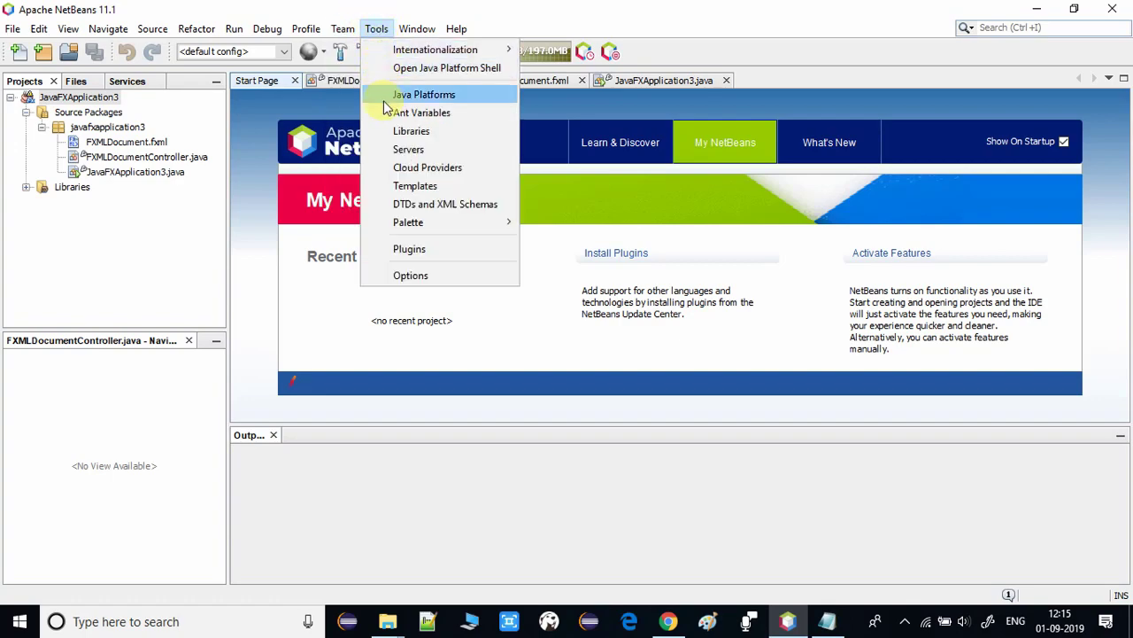
click(443, 254)
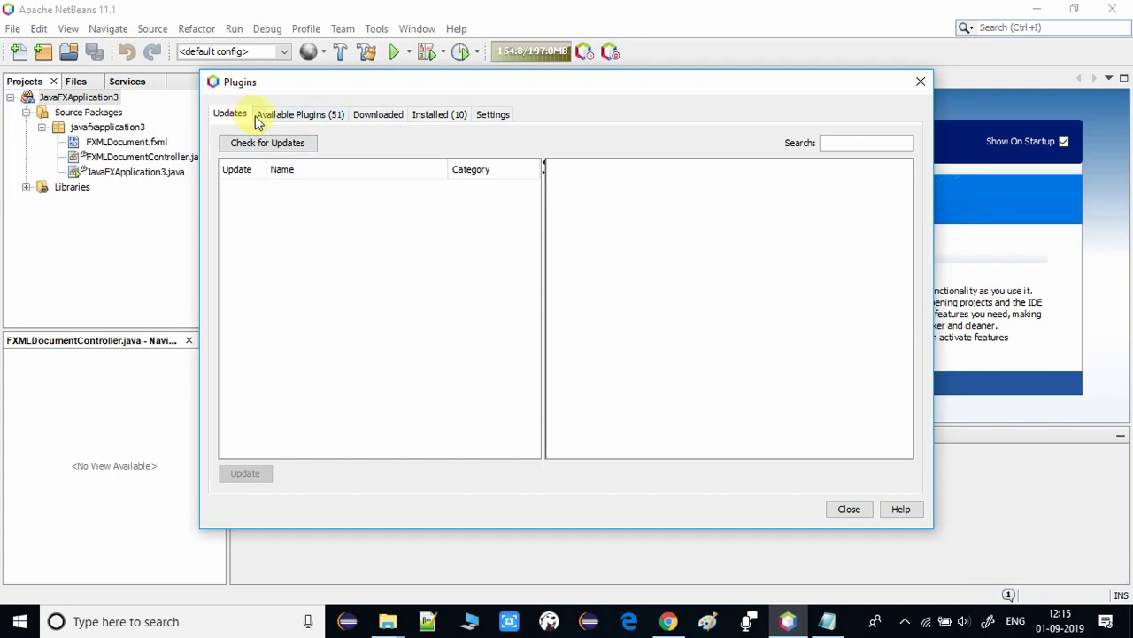
click(378, 120)
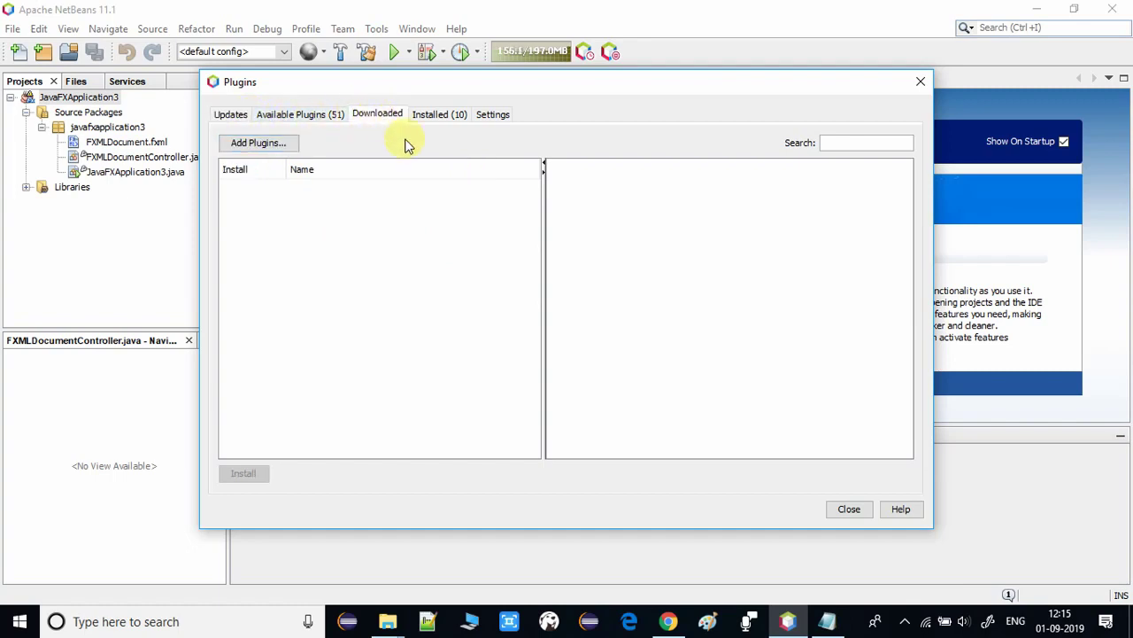
Step: Start adding a plugin from disk and browse to the NetBeans 11 Dark Theme folder
click(294, 147)
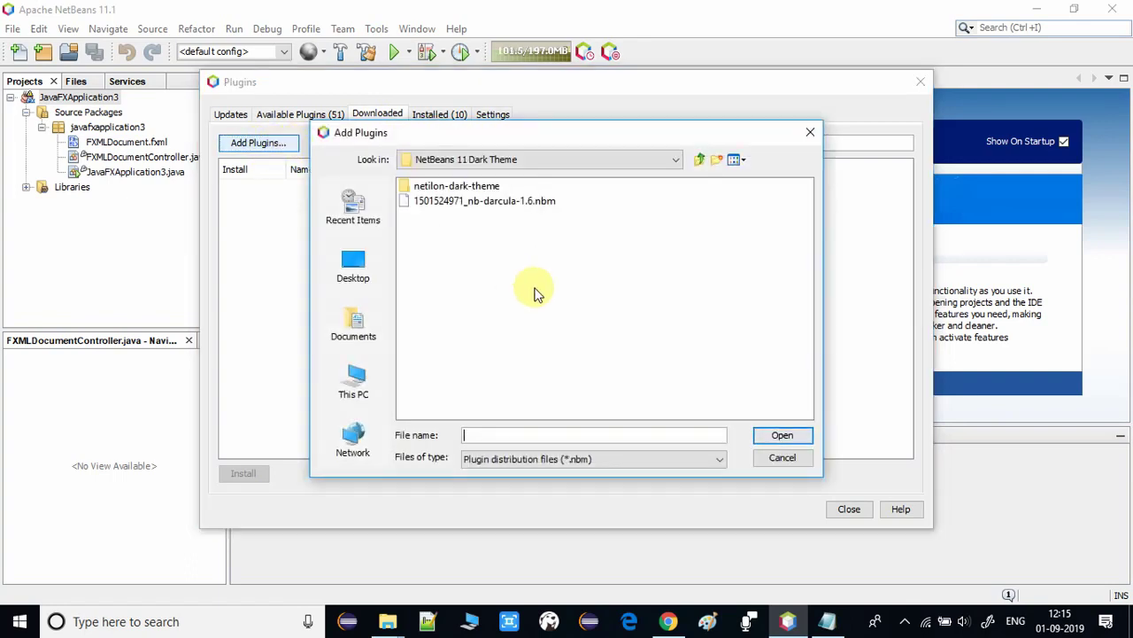
click(483, 201)
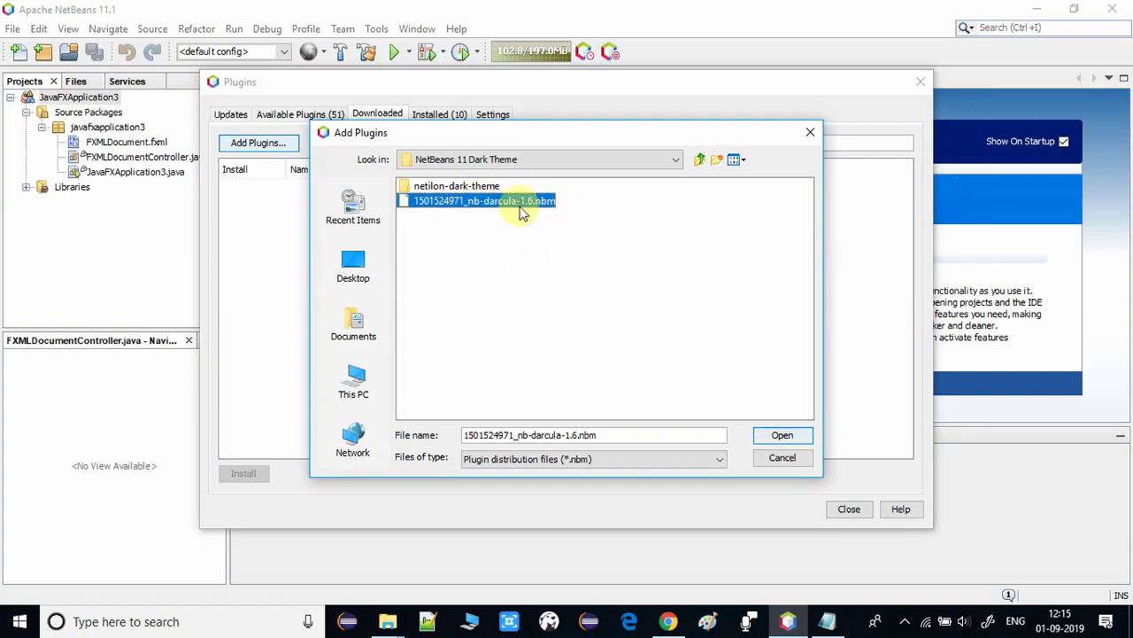
click(676, 164)
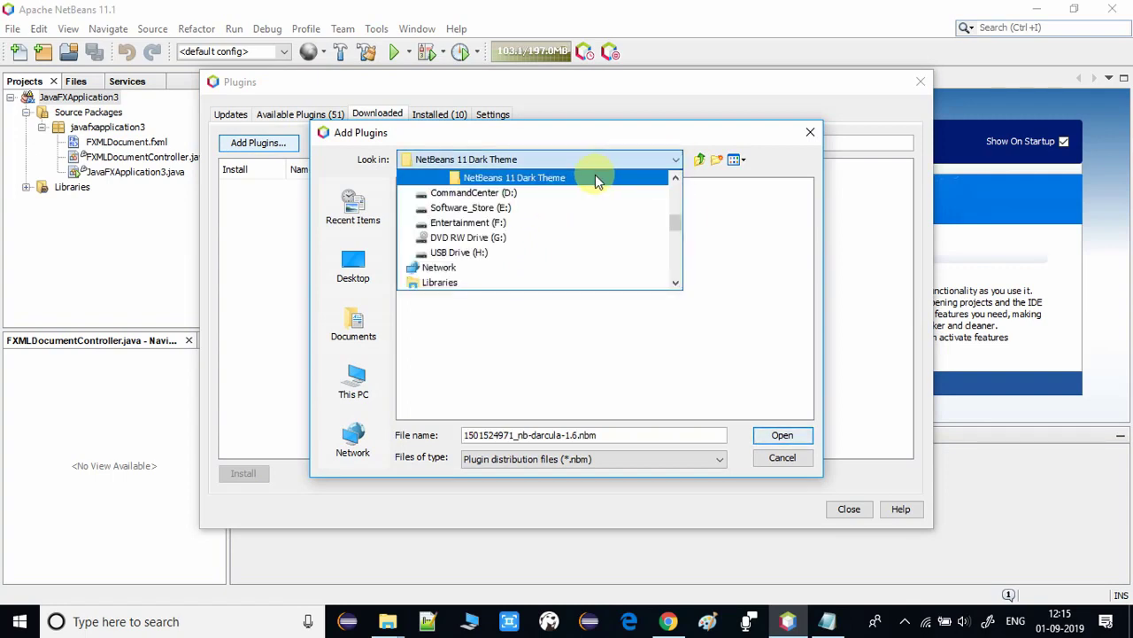
click(675, 177)
click(674, 177)
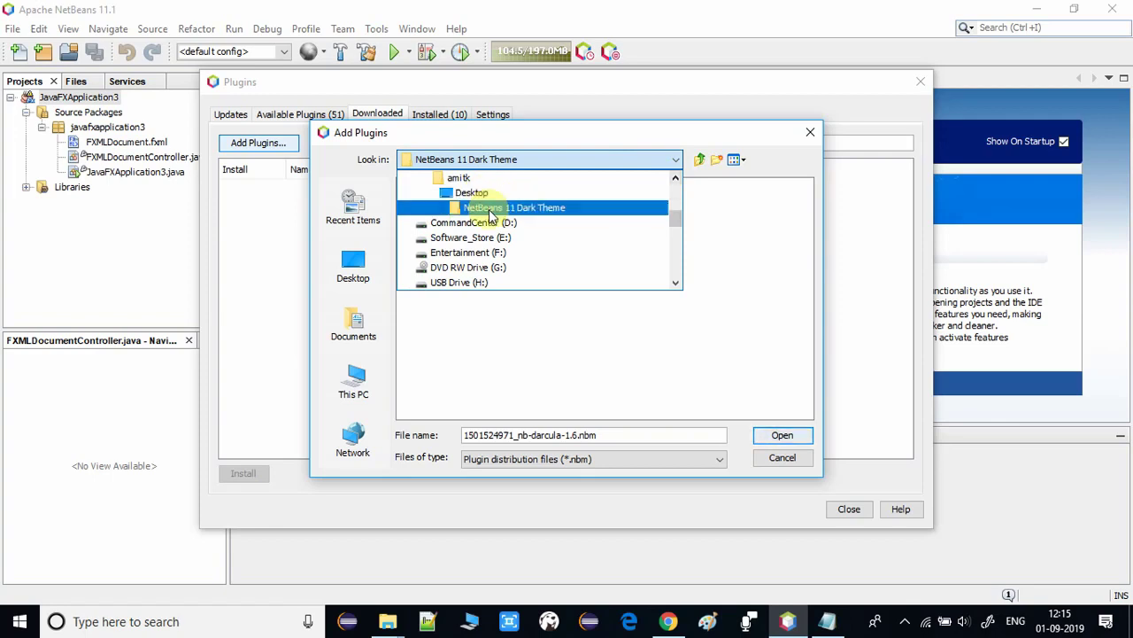
click(549, 211)
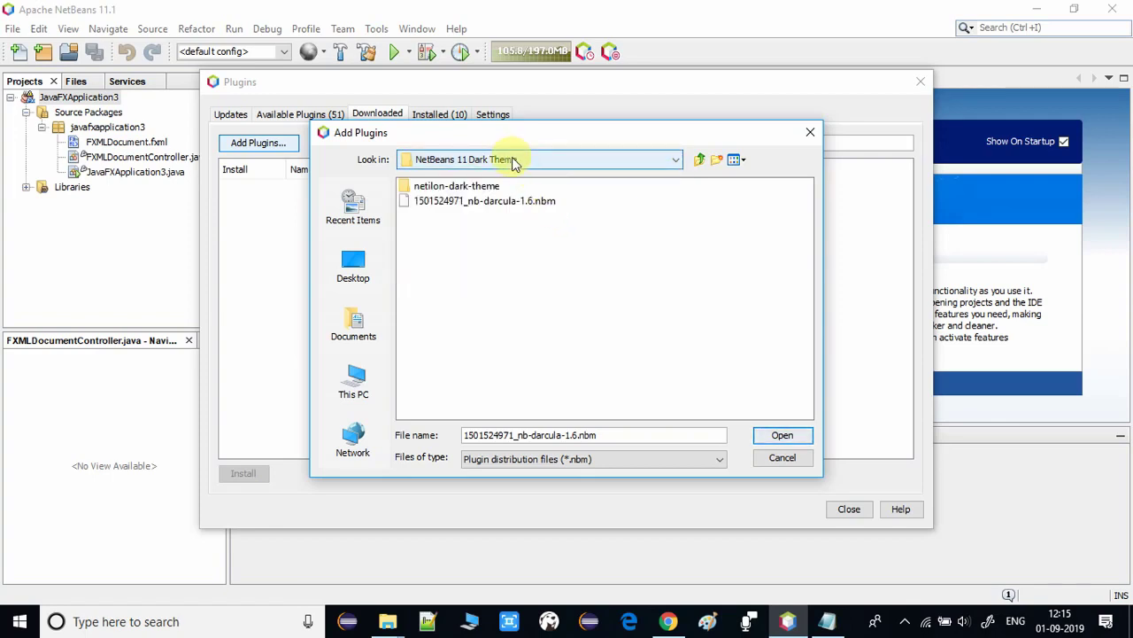
click(430, 204)
click(556, 202)
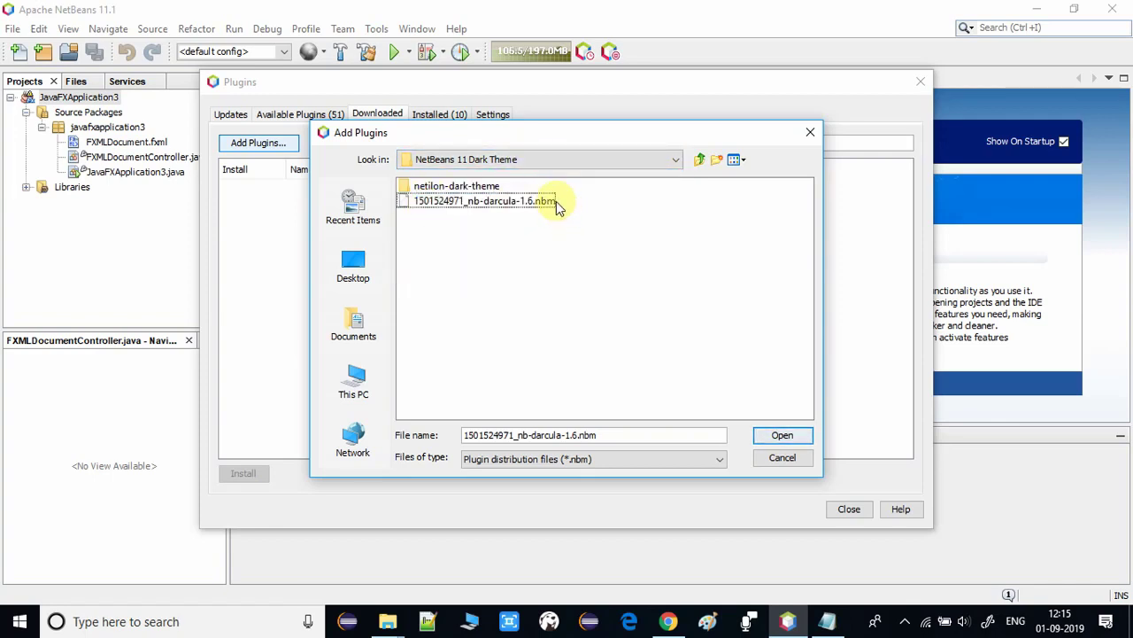
click(555, 203)
click(540, 224)
click(407, 203)
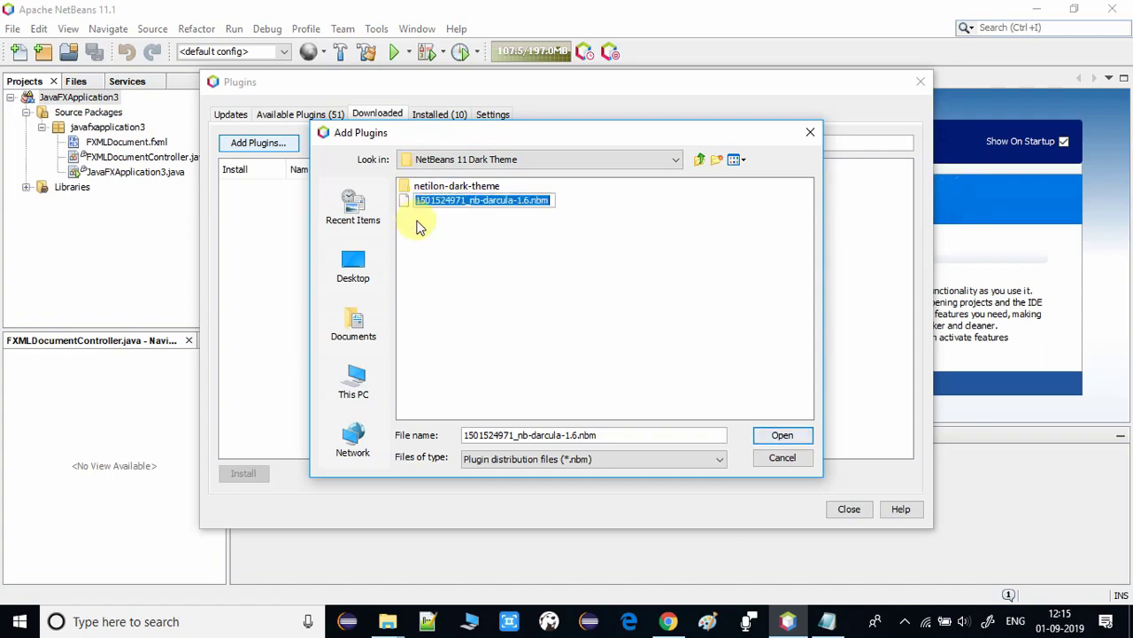
click(443, 245)
click(404, 203)
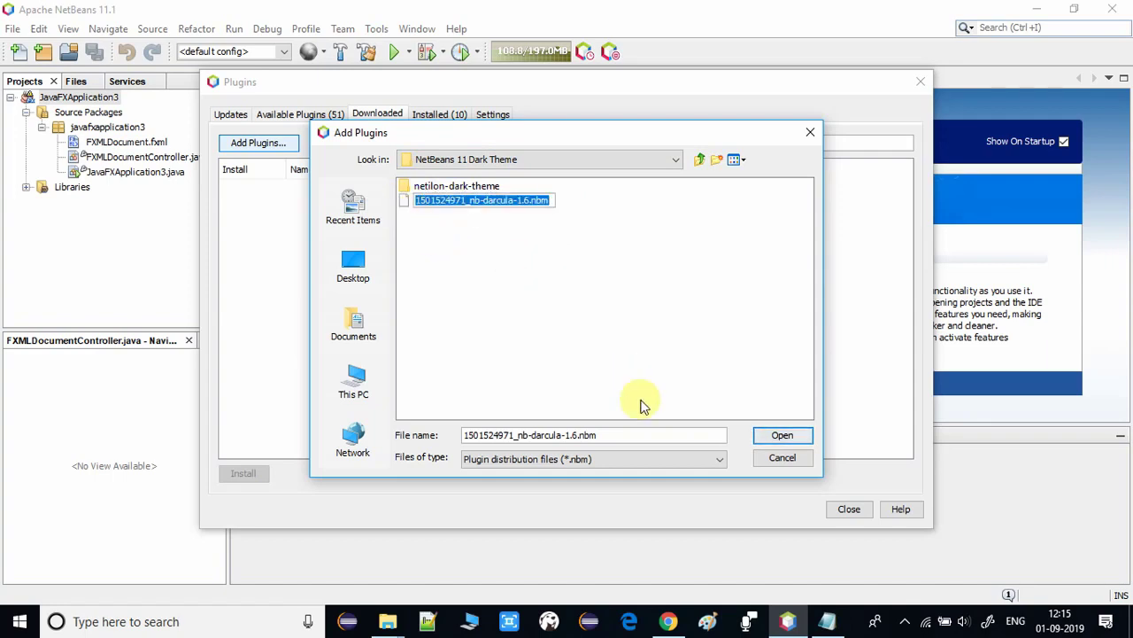
click(783, 437)
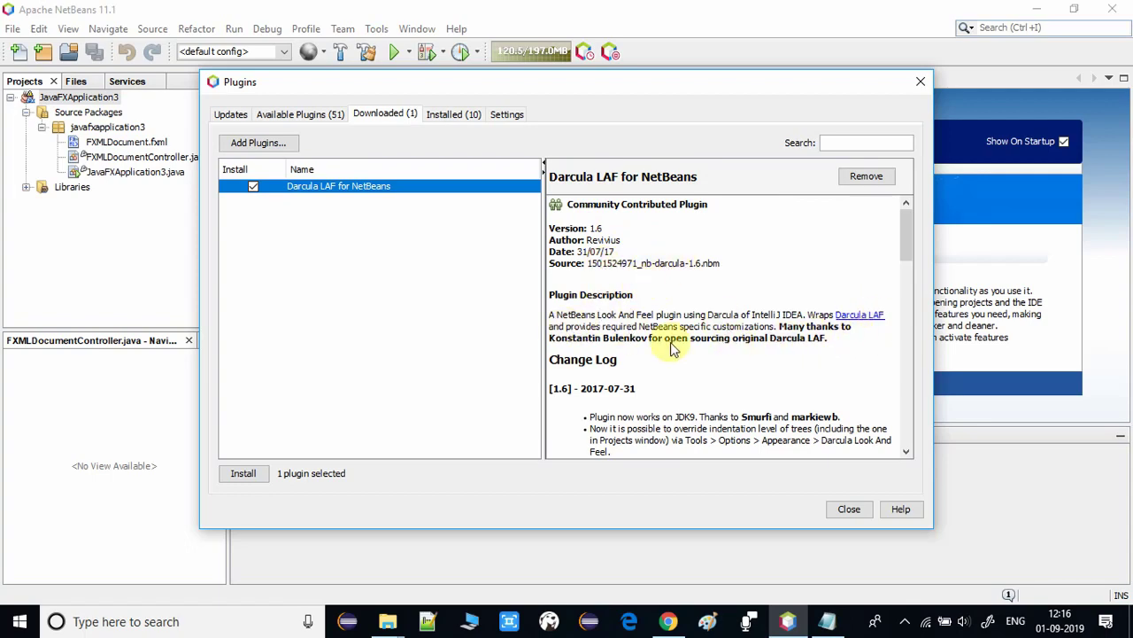
Step: Review the Darcula LAF for NetBeans description, then start its installation and proceed to the license agreement
drag(568, 316, 907, 263)
drag(575, 267, 709, 376)
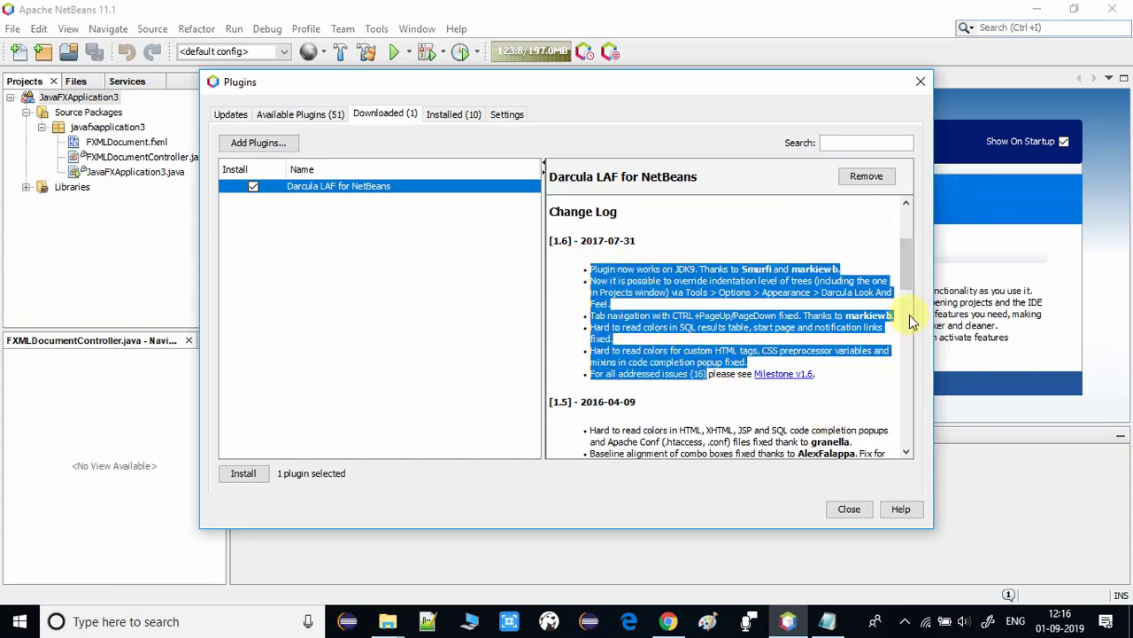
drag(906, 268, 904, 221)
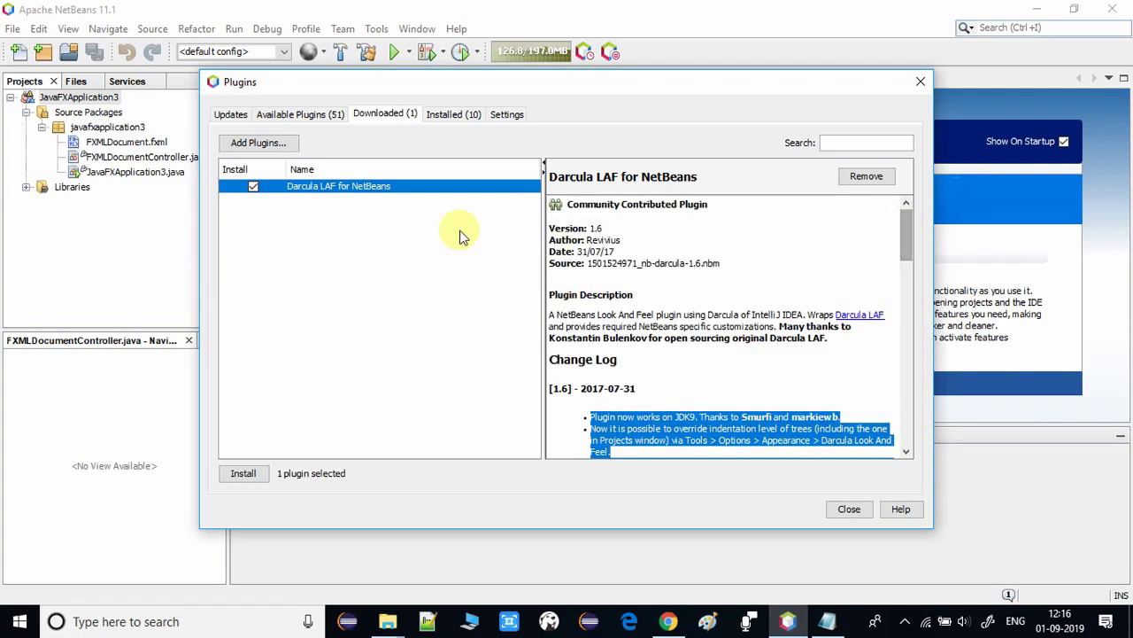
click(258, 477)
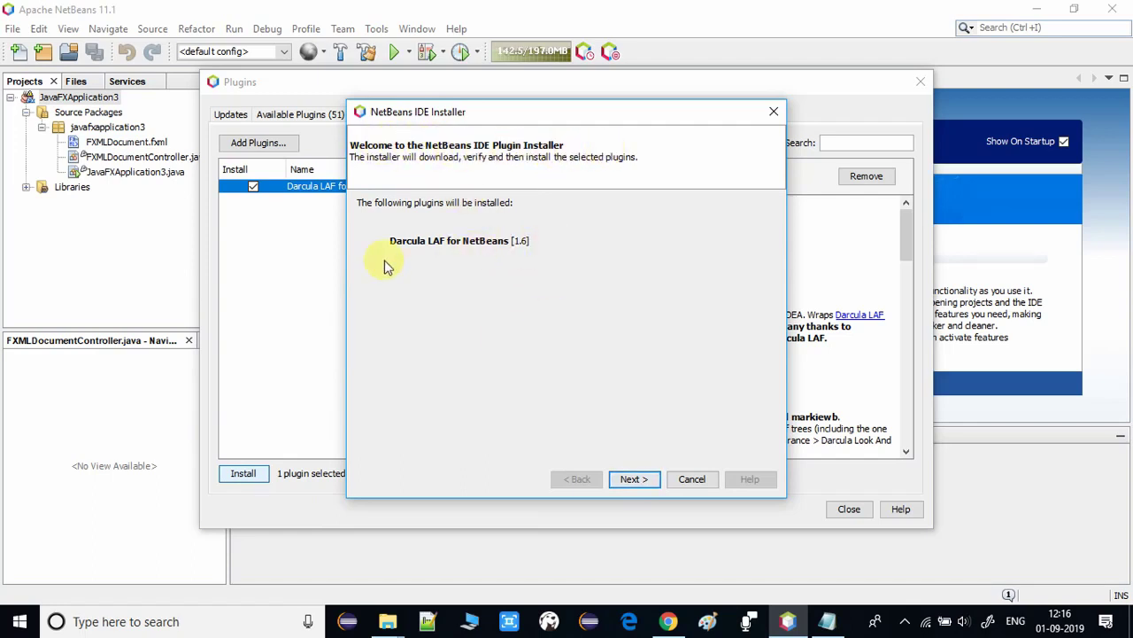
click(630, 479)
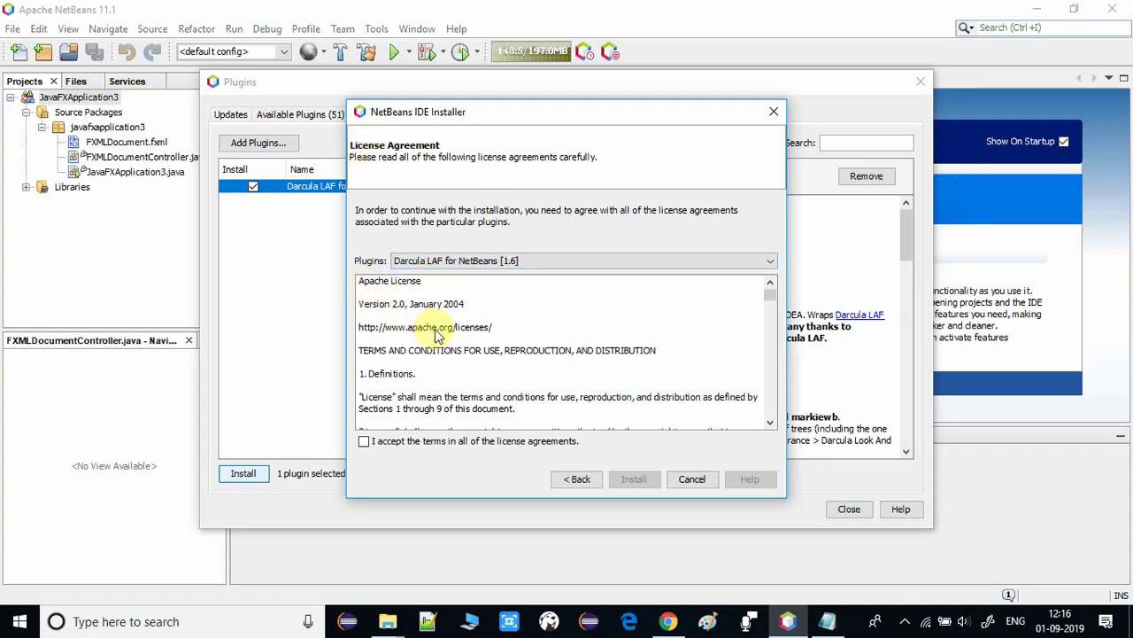
Step: Accept the Darcula LAF license terms and install the plugin, continuing despite its self-signed certificate
scroll(436, 335, down, 3)
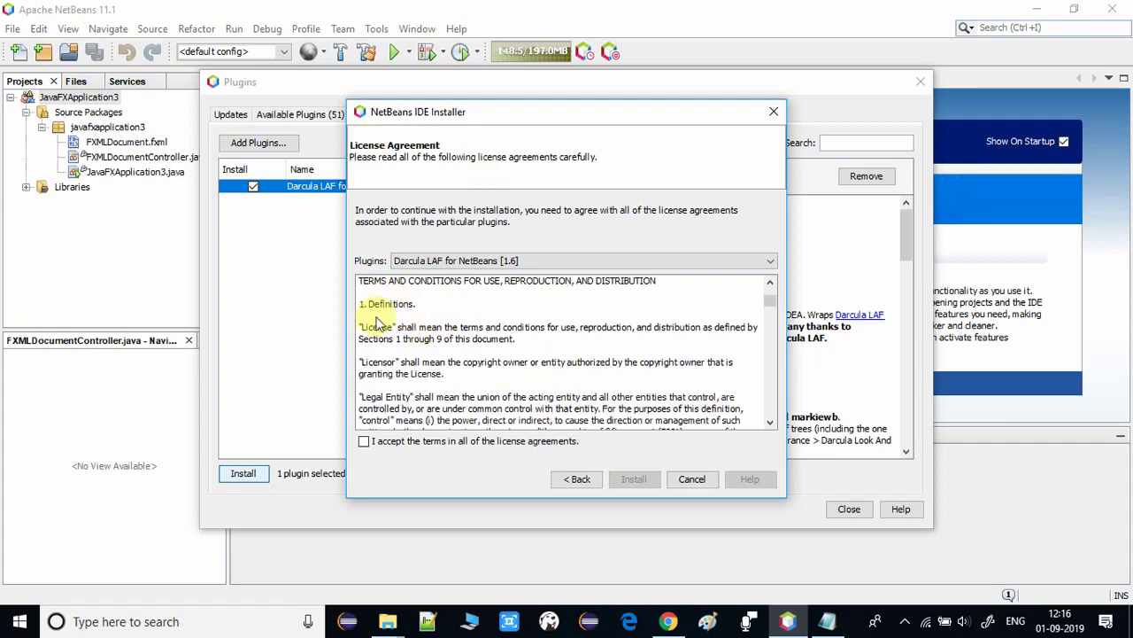
drag(360, 326, 413, 399)
scroll(467, 370, down, 2)
click(416, 337)
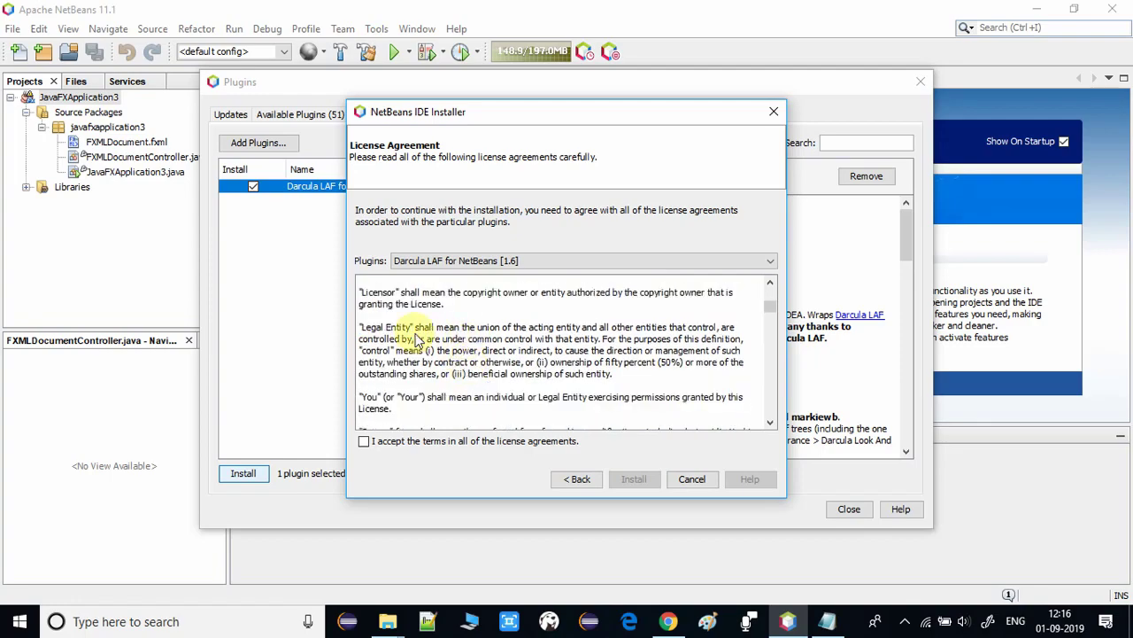
drag(359, 327, 423, 399)
scroll(443, 357, down, 3)
click(425, 337)
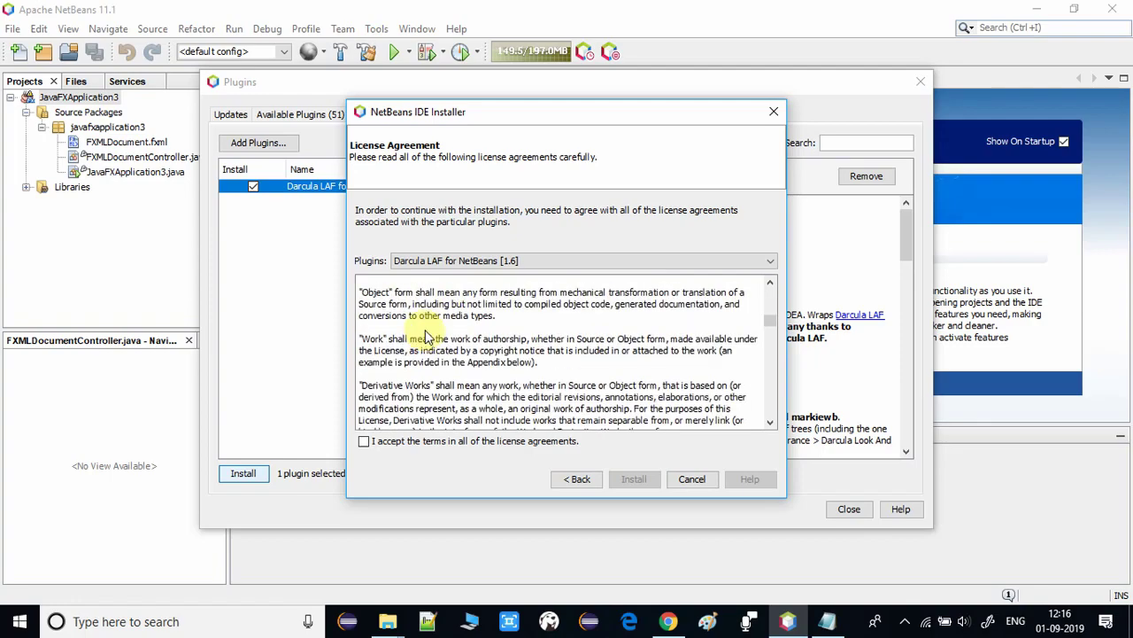
drag(768, 329, 770, 411)
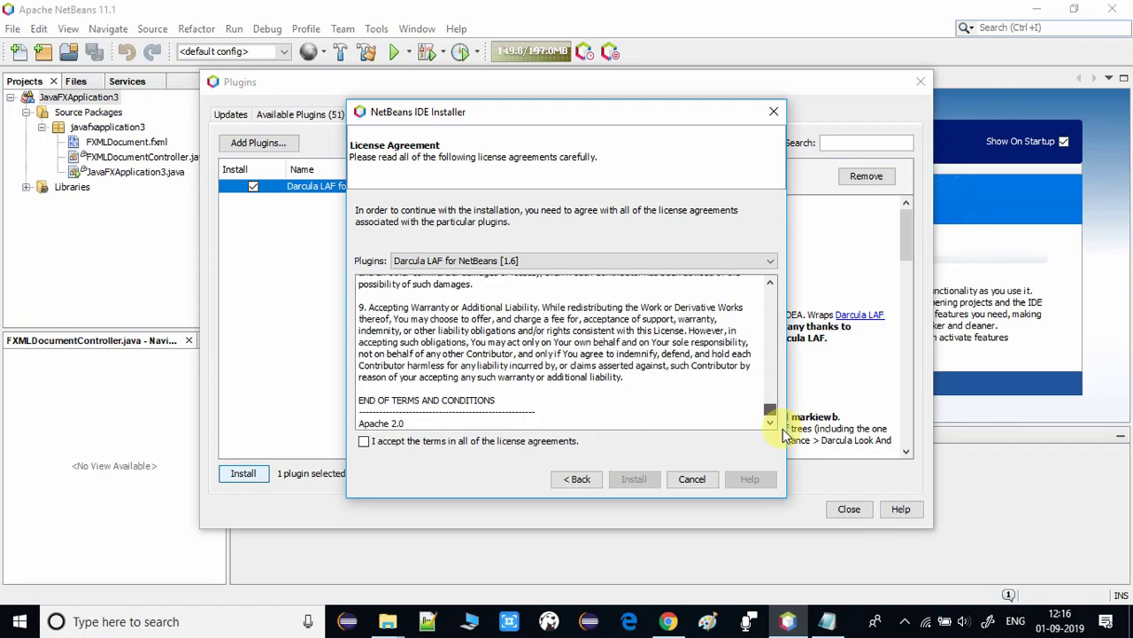
click(364, 443)
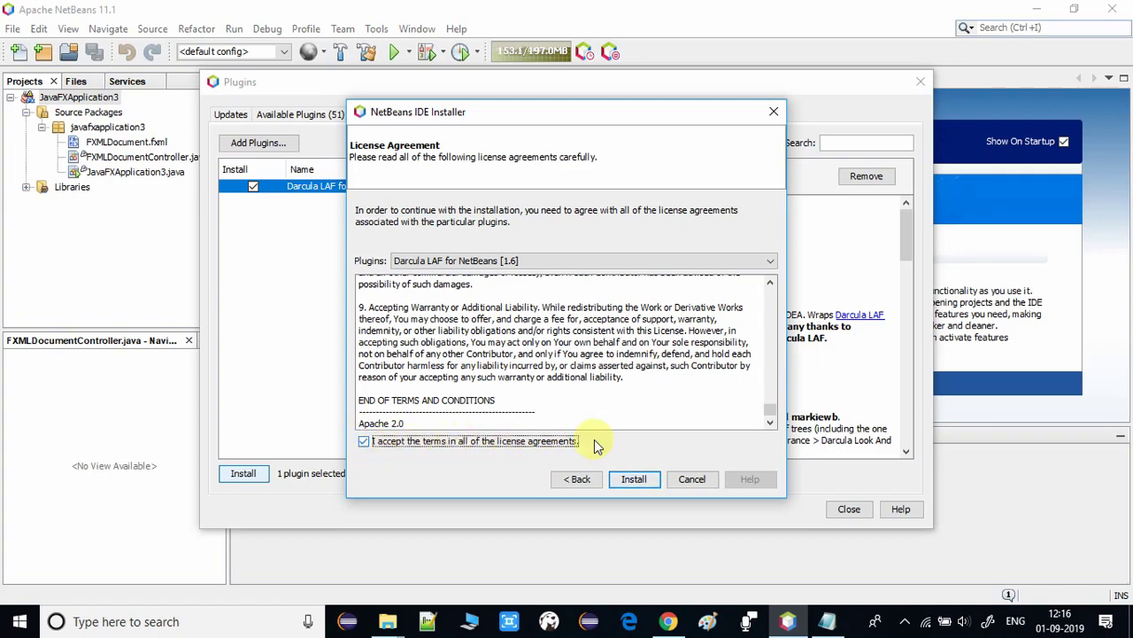
click(634, 480)
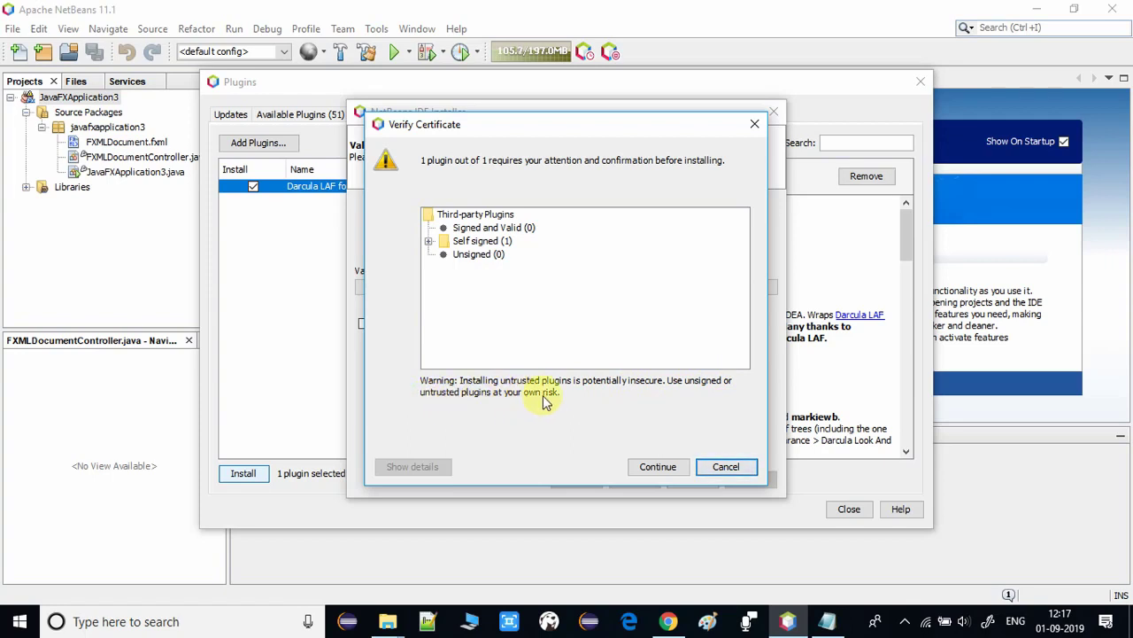
click(658, 467)
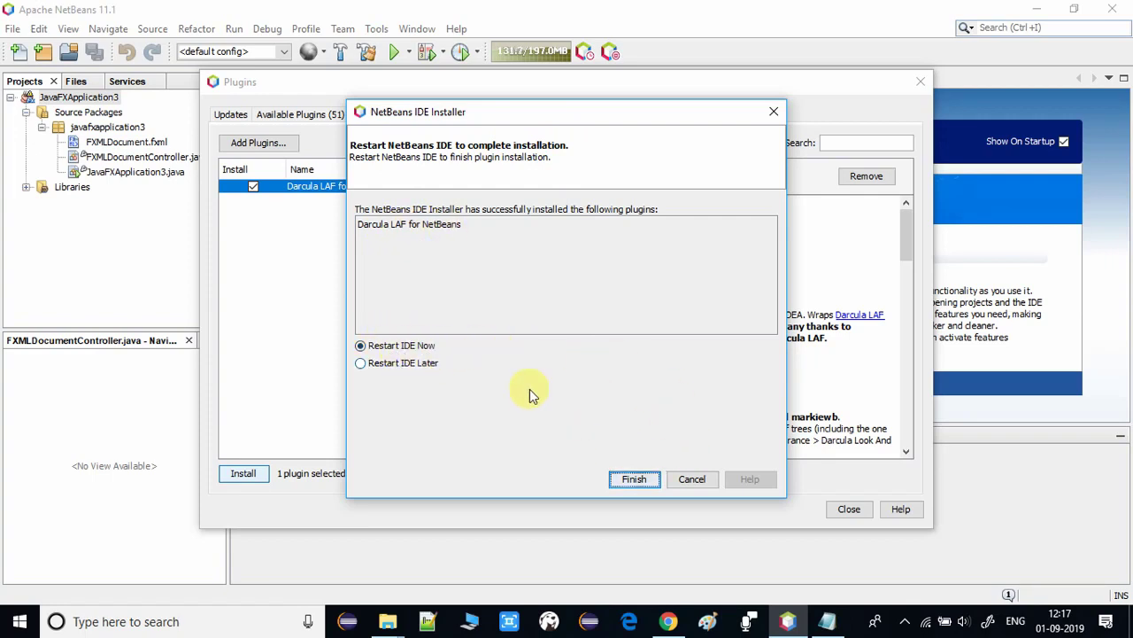
Step: Finish the plugin installation with an immediate IDE restart, return to NetBeans and dismiss the project problems notice
click(636, 481)
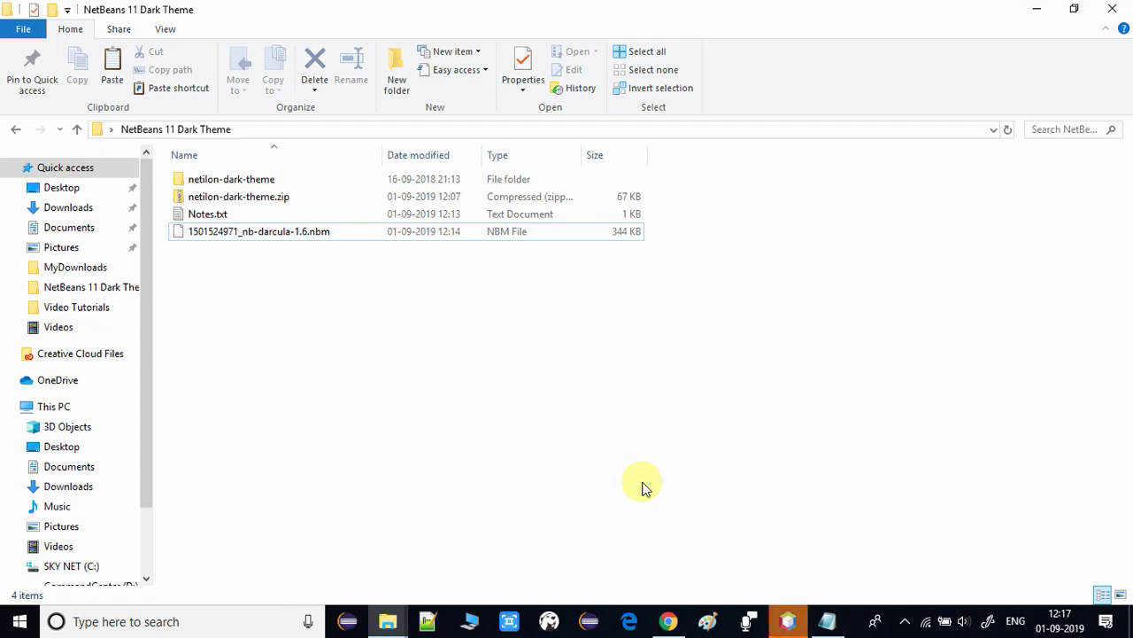
click(789, 618)
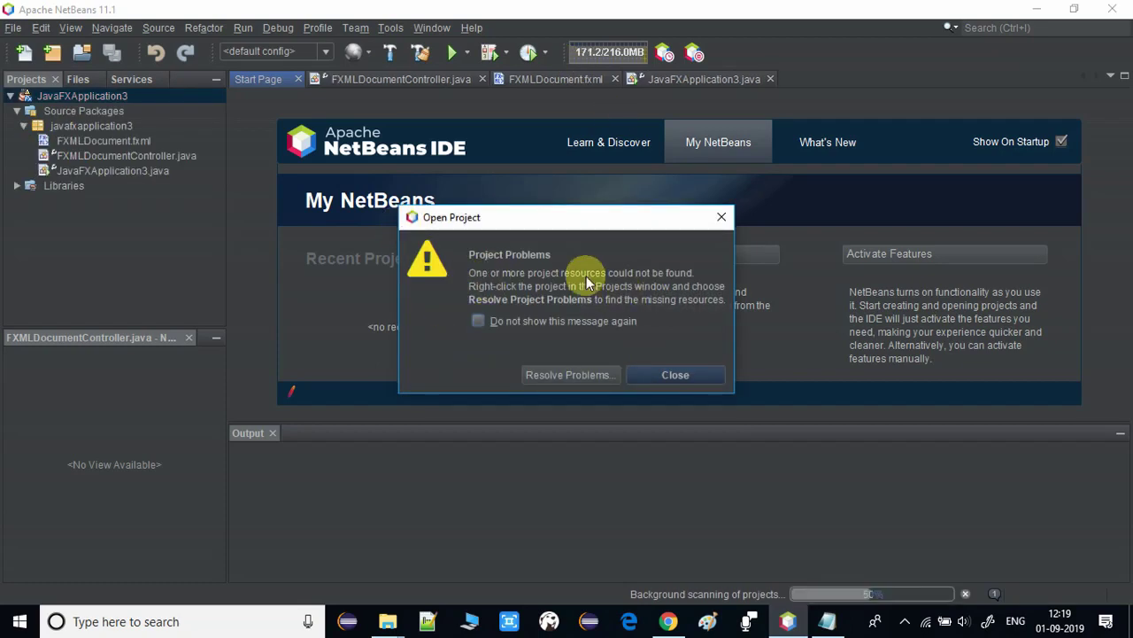
click(676, 375)
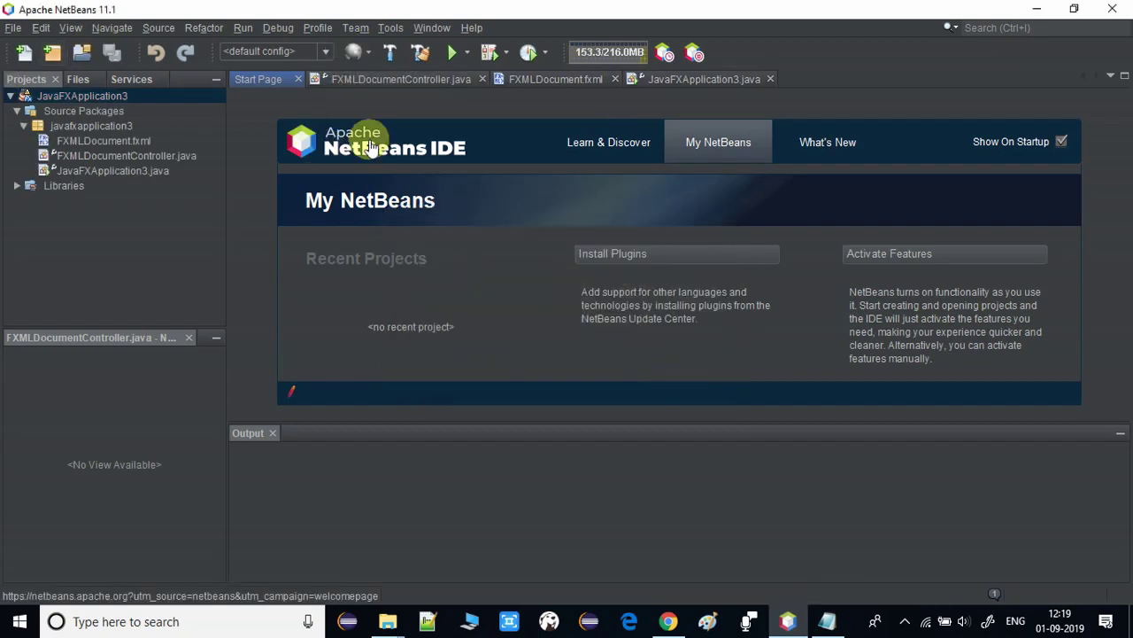
Step: Look through FXMLDocumentController.java in the dark theme and enlarge the editor area by shrinking the Output pane
click(361, 83)
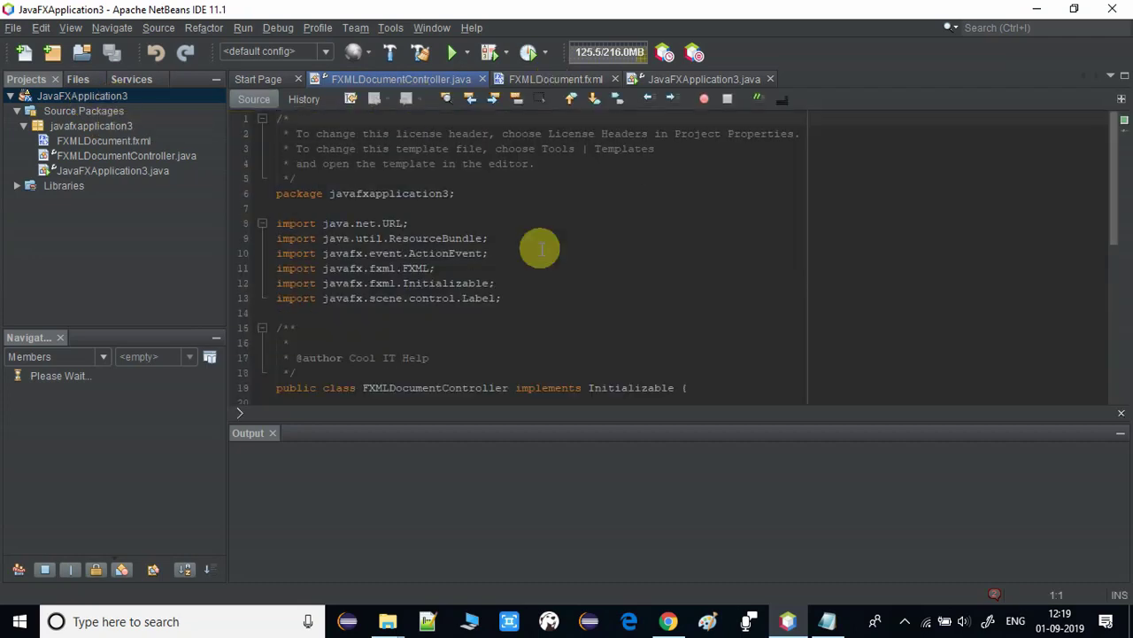
scroll(540, 248, down, 8)
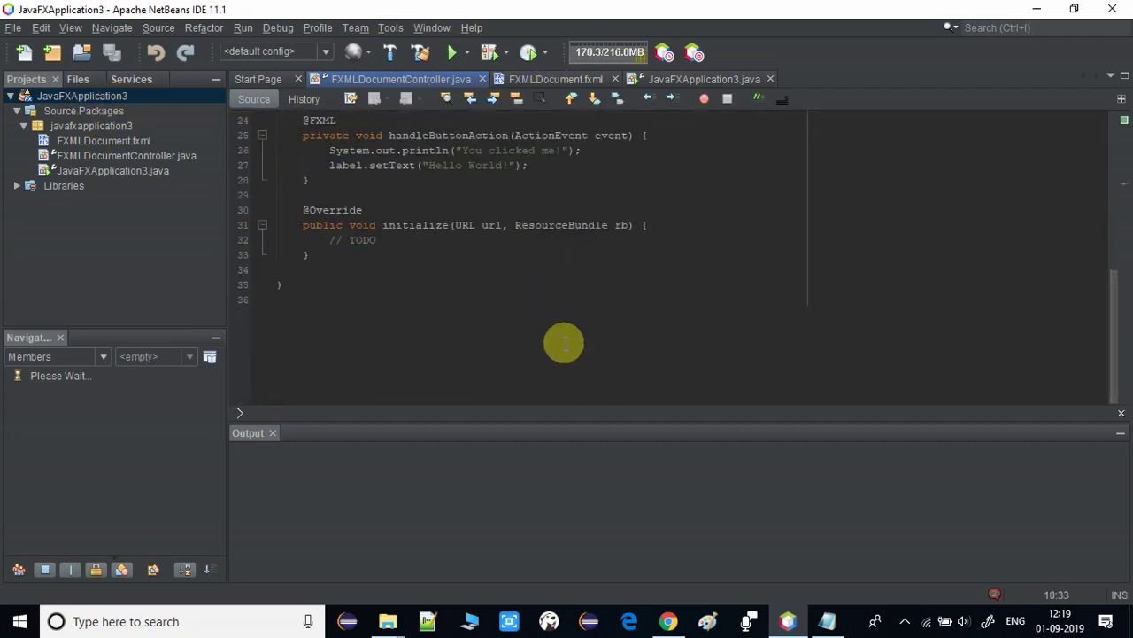
scroll(584, 368, up, 5)
drag(615, 423, 620, 464)
Step: Examine the syntax colors of the import lines and AnchorPane markup in FXMLDocument.fxml
click(534, 80)
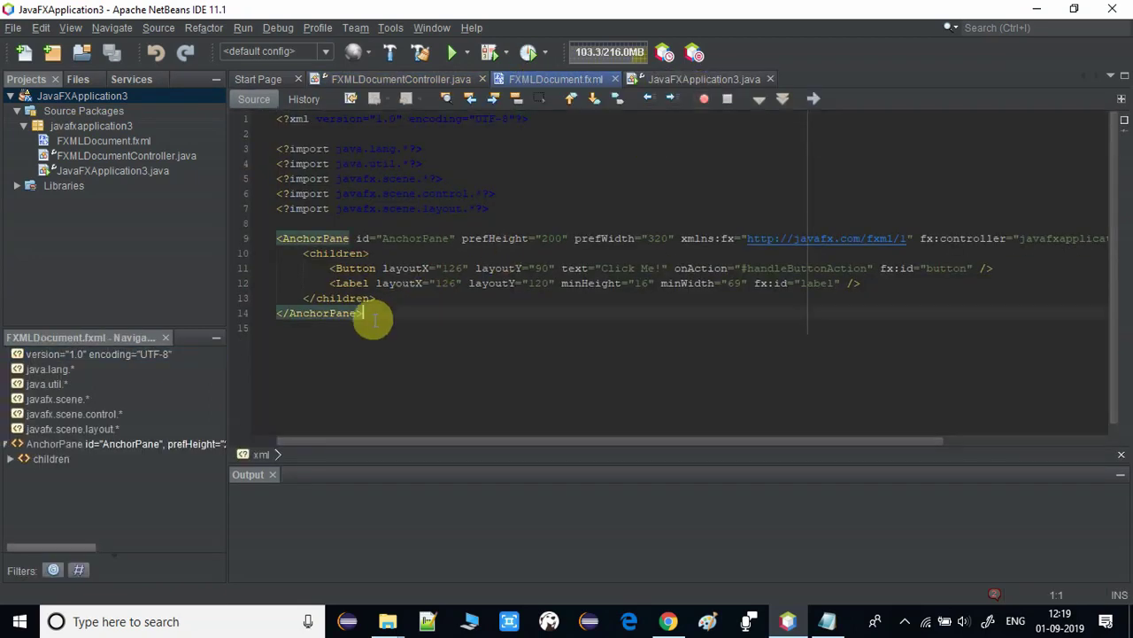
drag(370, 315, 274, 116)
click(445, 290)
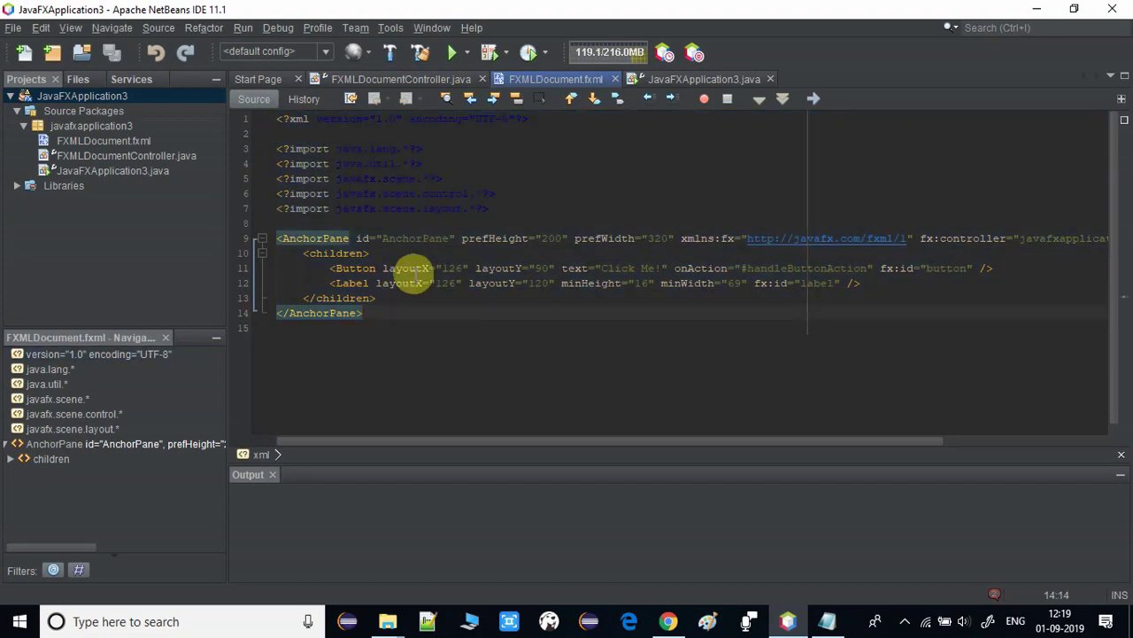
click(511, 207)
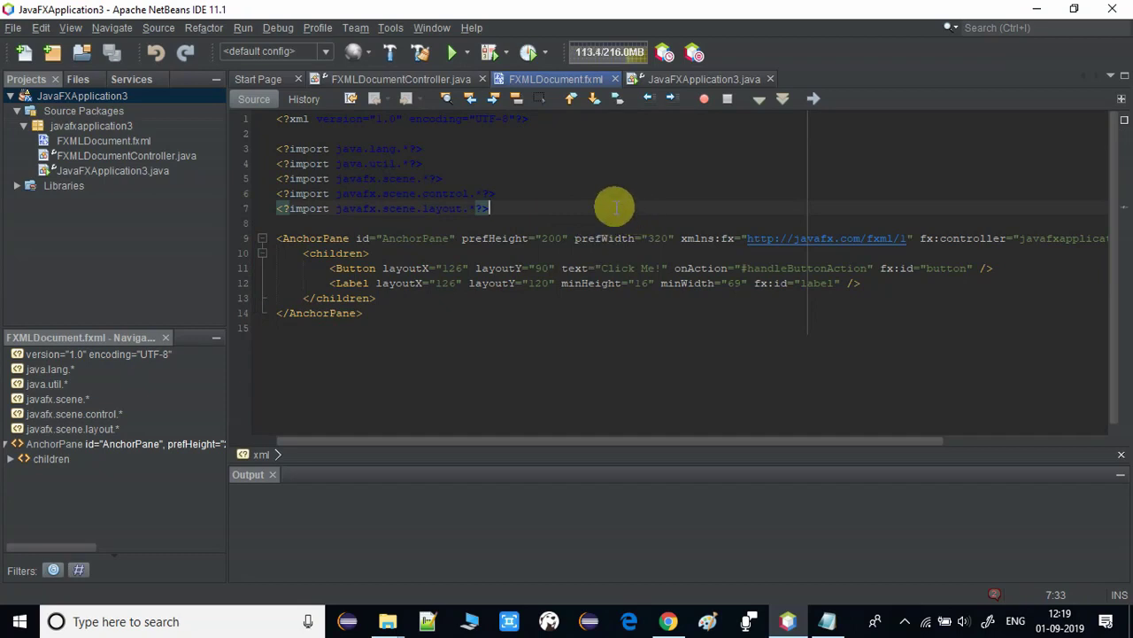
Step: Expand JavaFXApplication3's nbproject, src and javafxapplication3 folders in the Files view, then follow the handleButtonAction reference to its controller
click(74, 79)
click(130, 81)
click(80, 80)
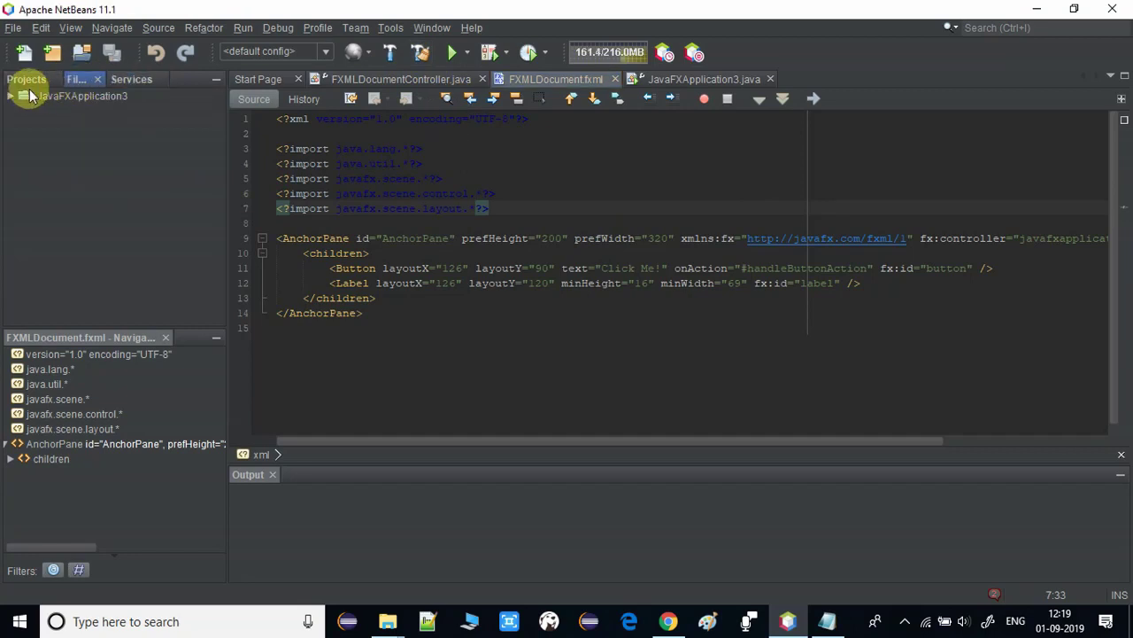
click(10, 96)
click(16, 126)
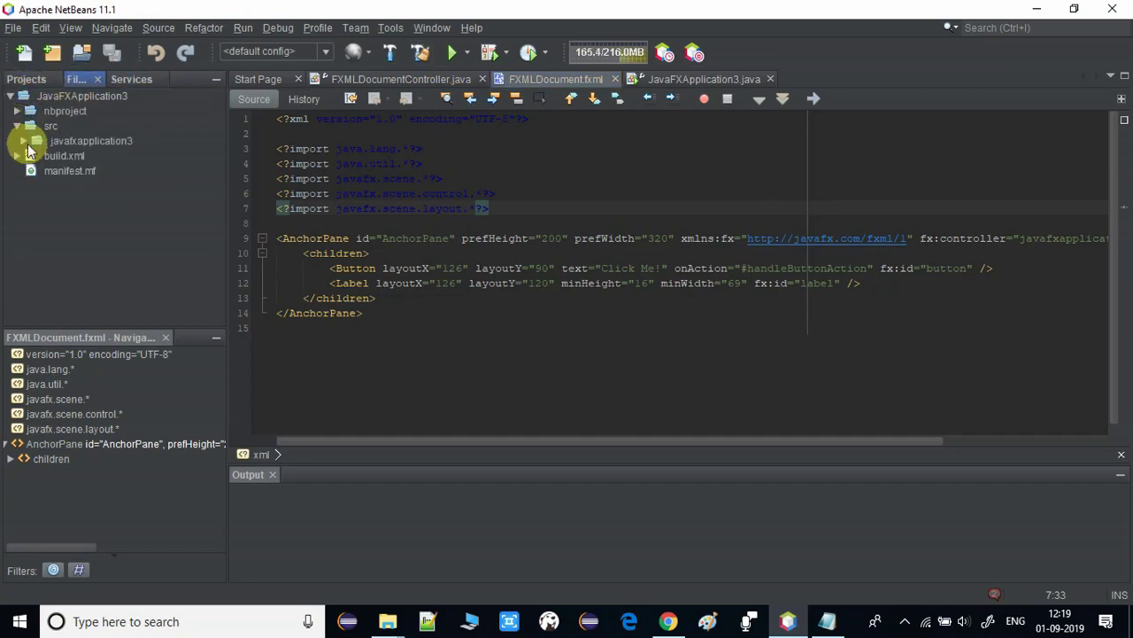
click(24, 140)
click(17, 110)
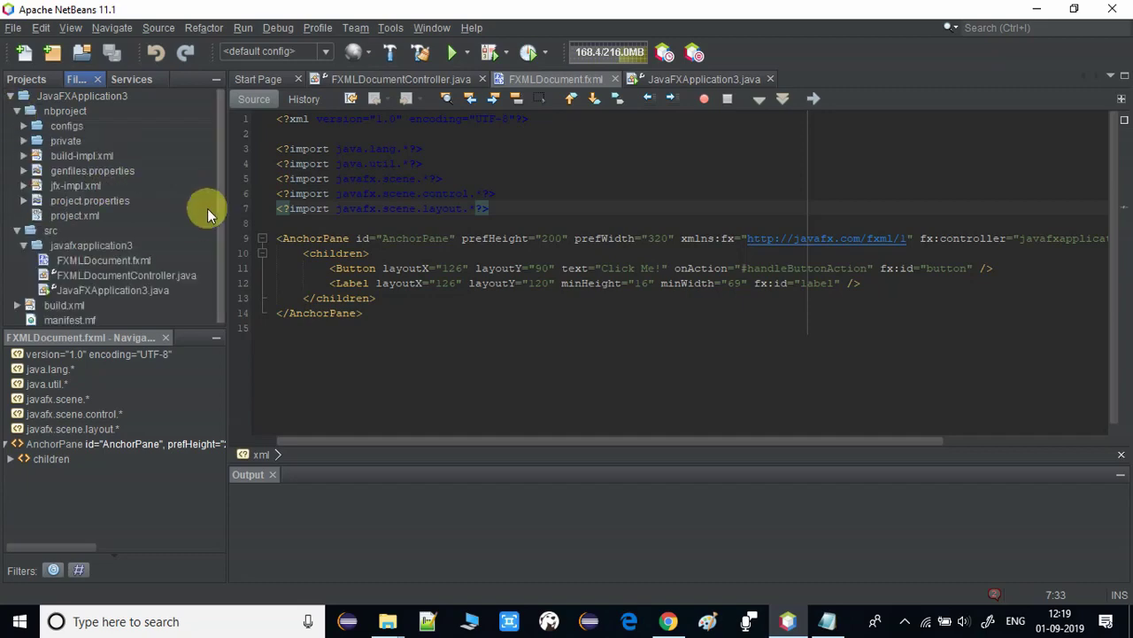
ctrl+click(748, 268)
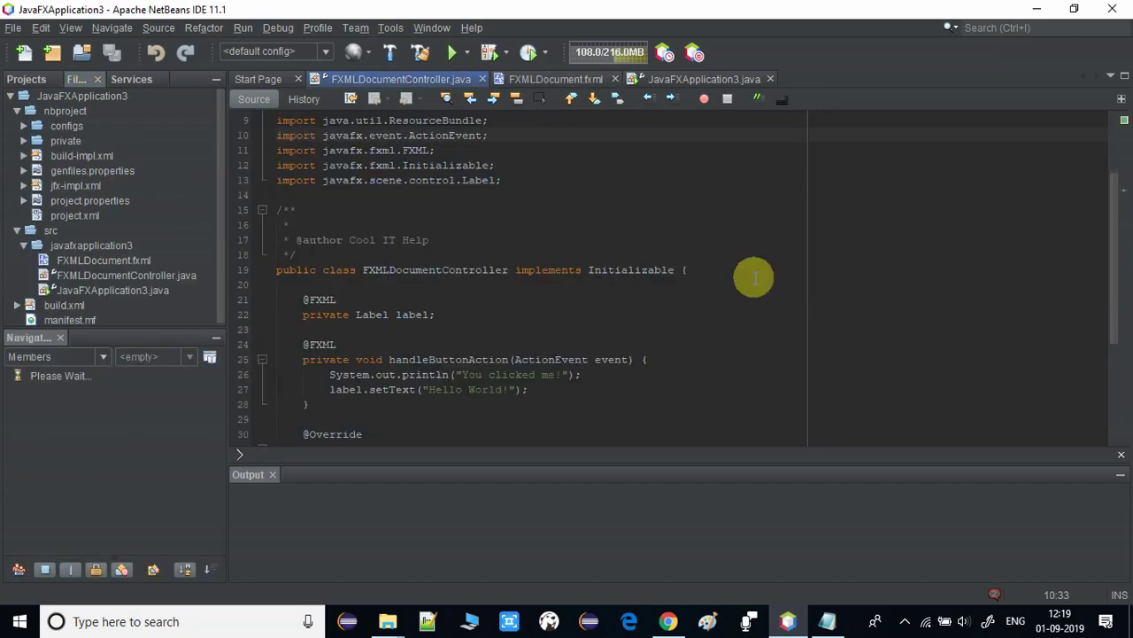
Step: Open the Fonts & Colors options and examine the Darcula profile's Character, Entity Reference and Error syntax settings
click(391, 27)
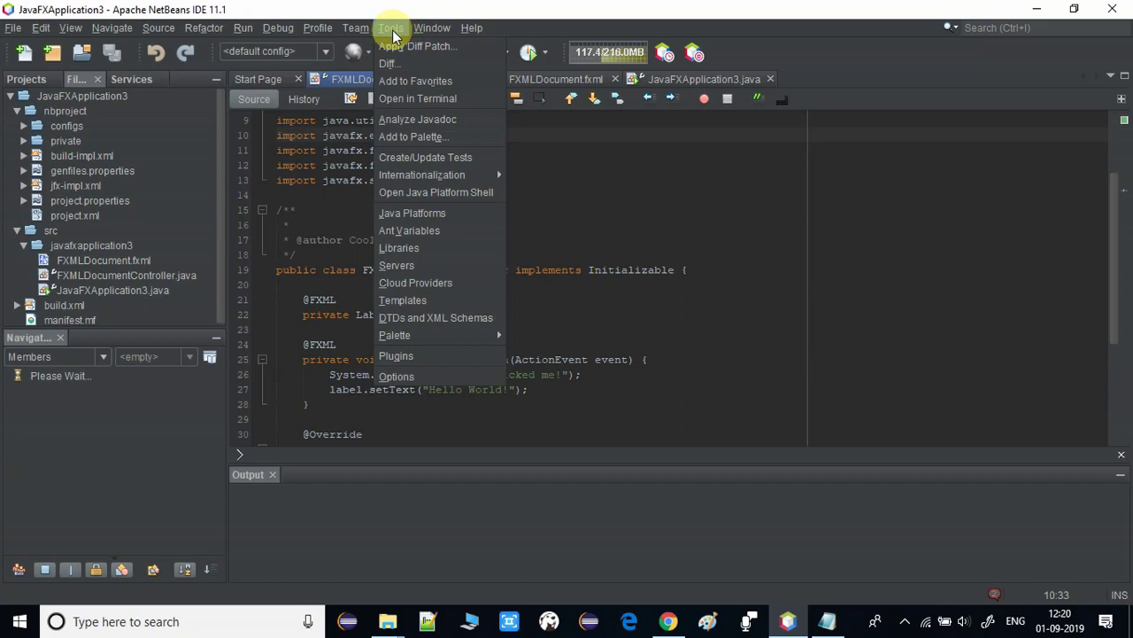
click(395, 376)
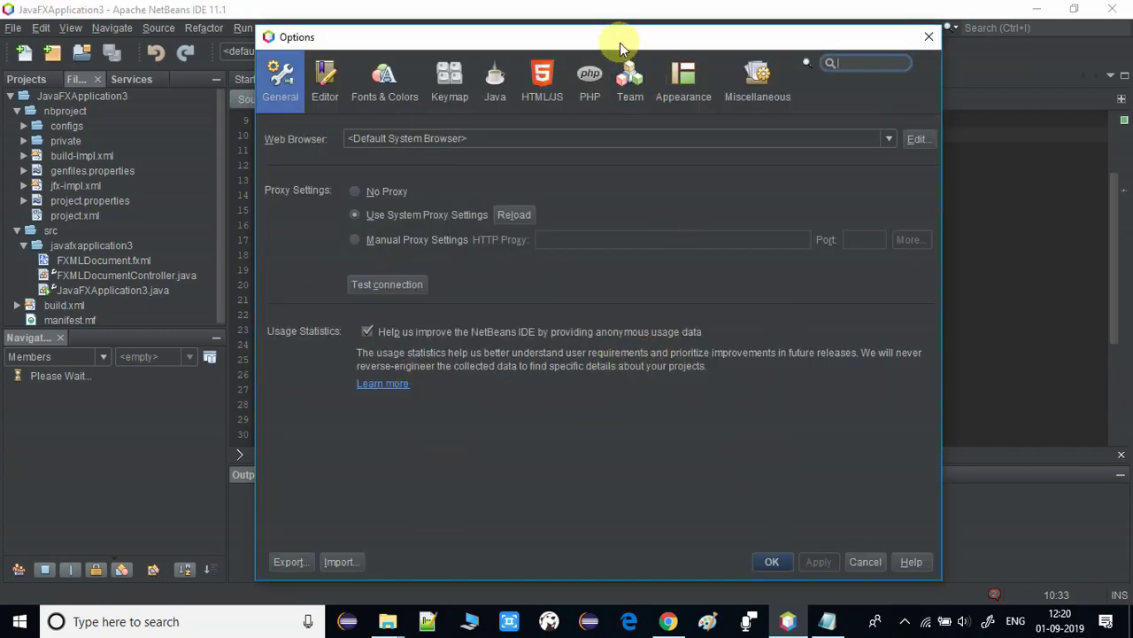
drag(611, 37, 594, 48)
click(365, 108)
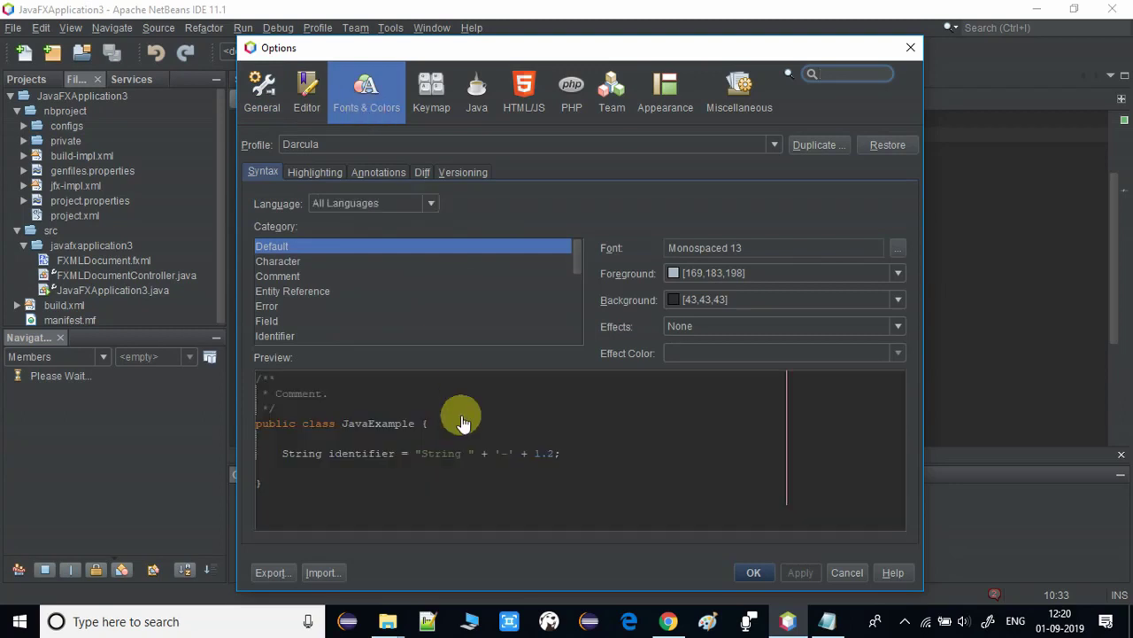
click(293, 262)
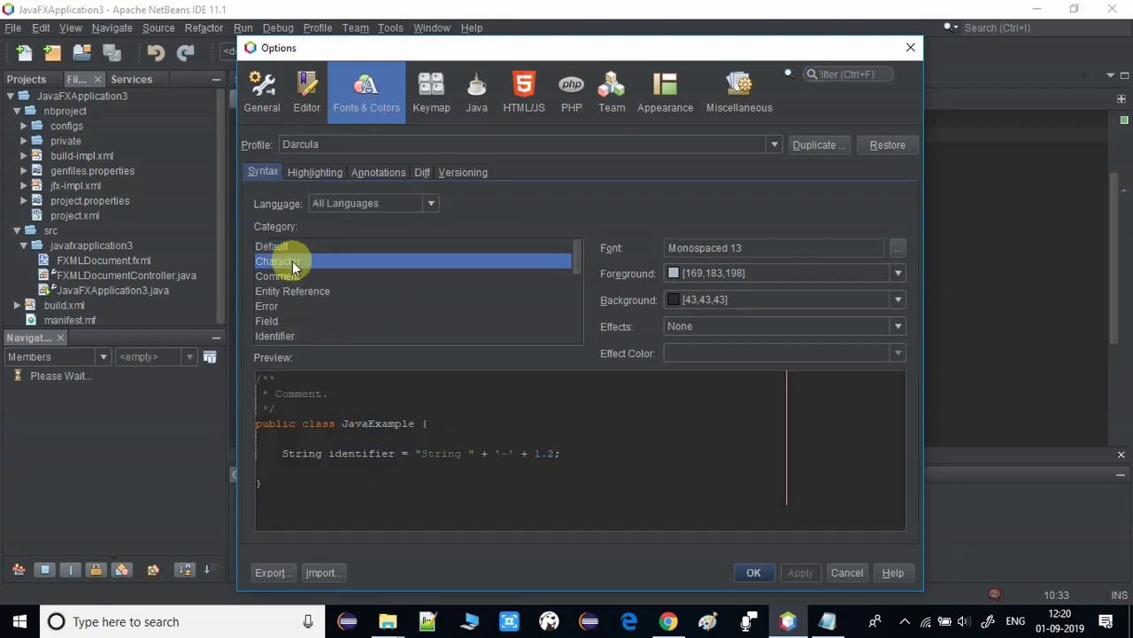
click(292, 289)
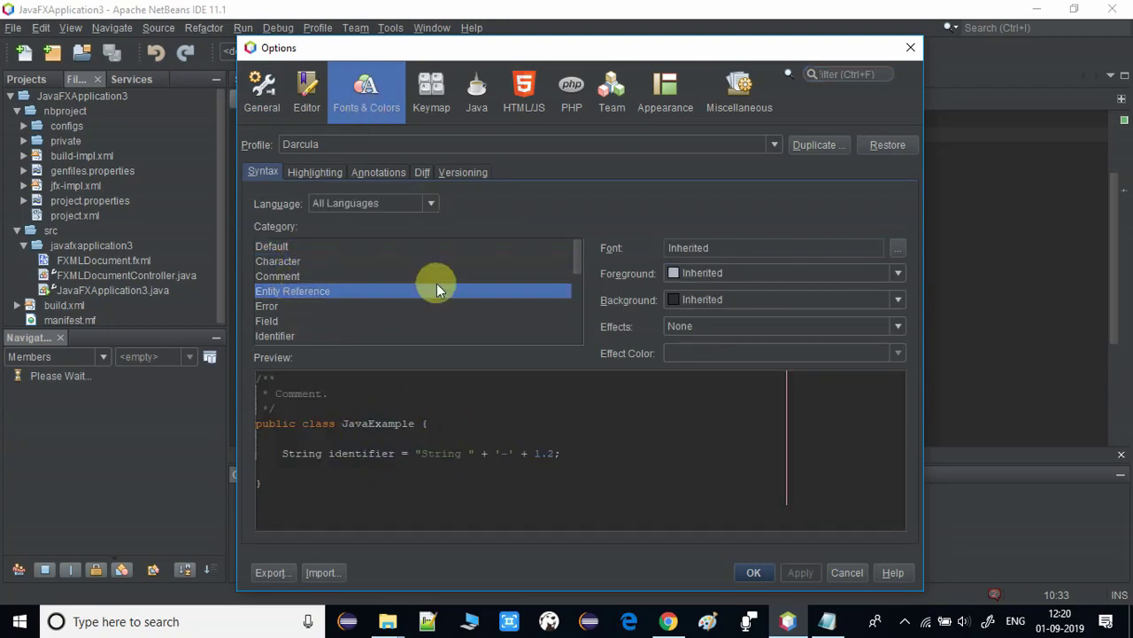
click(274, 305)
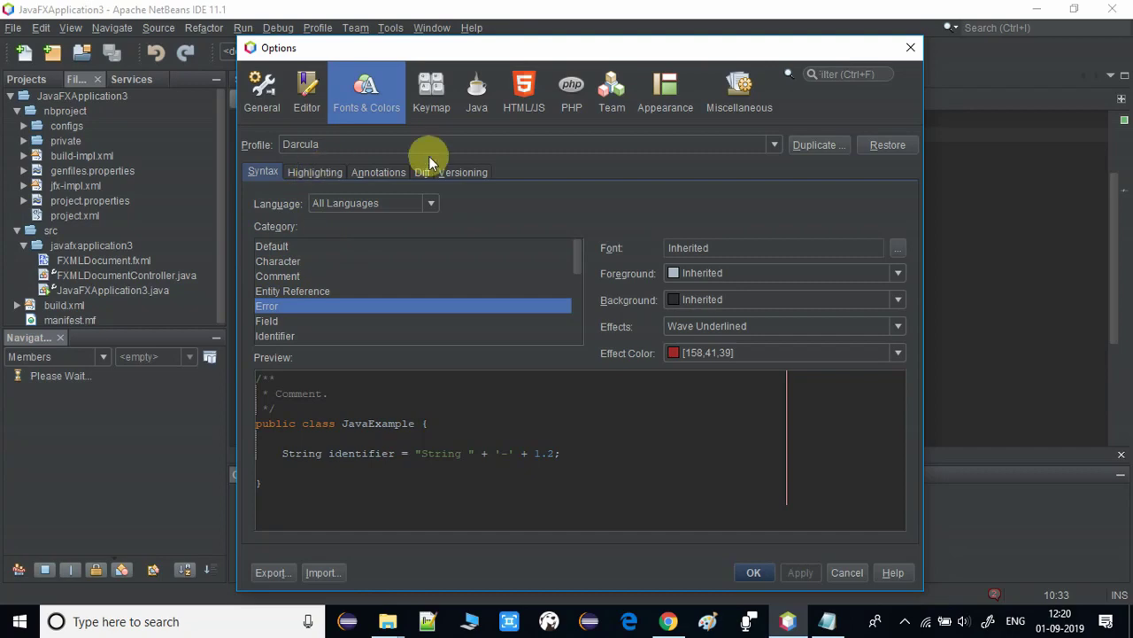
Step: Preview the City Lights, NetBeans, Earth and NetBeans 5.5 color profiles in turn
click(774, 145)
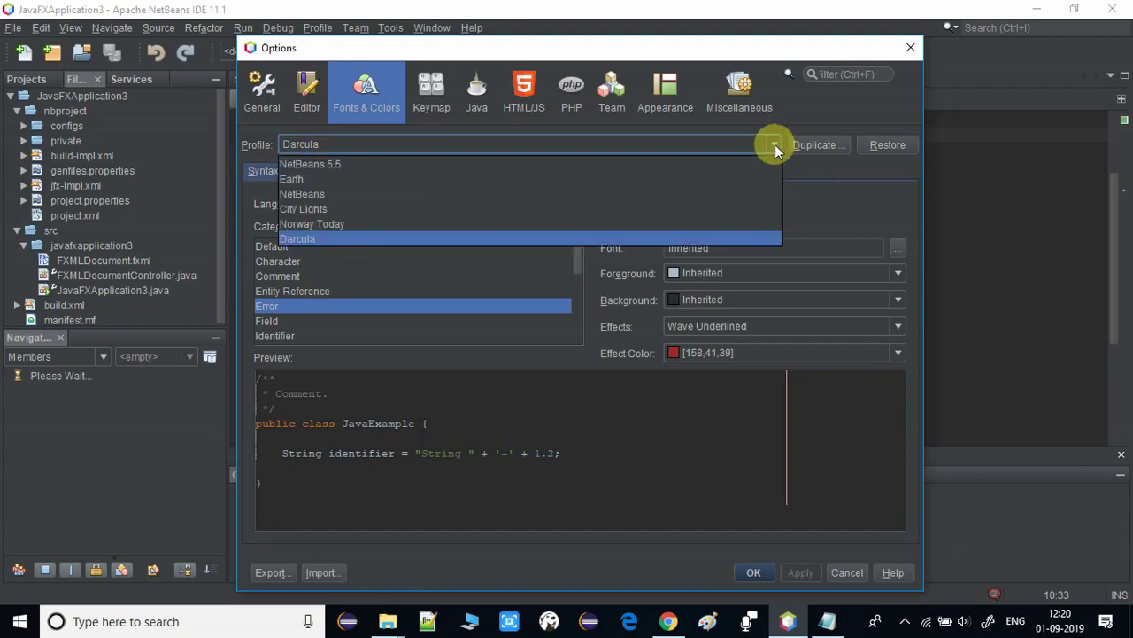
click(324, 212)
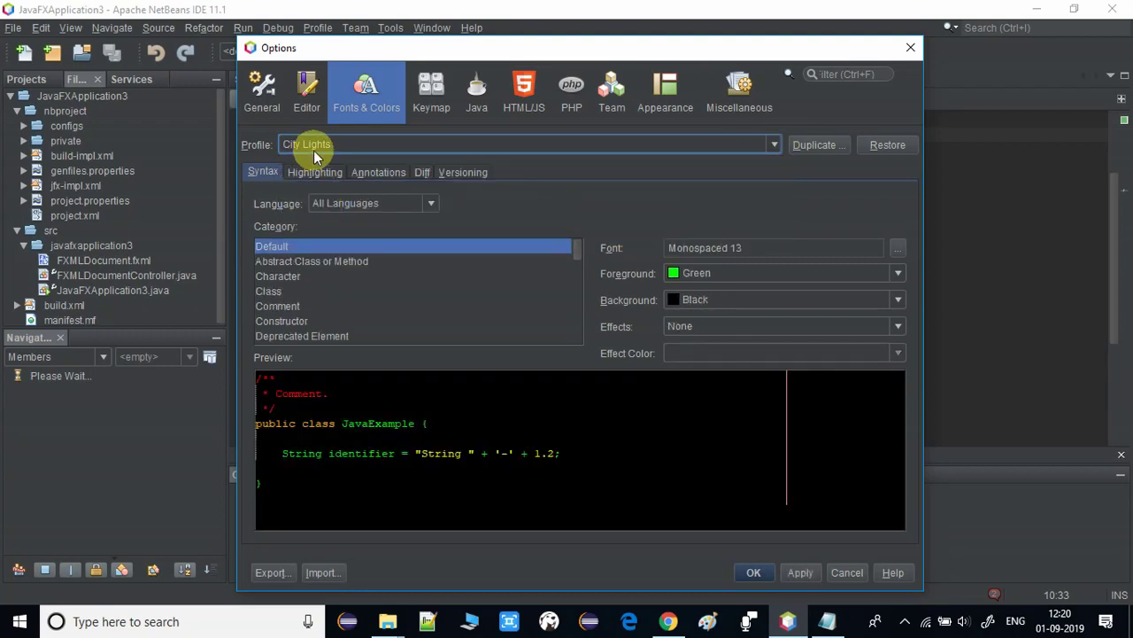
drag(393, 51, 537, 58)
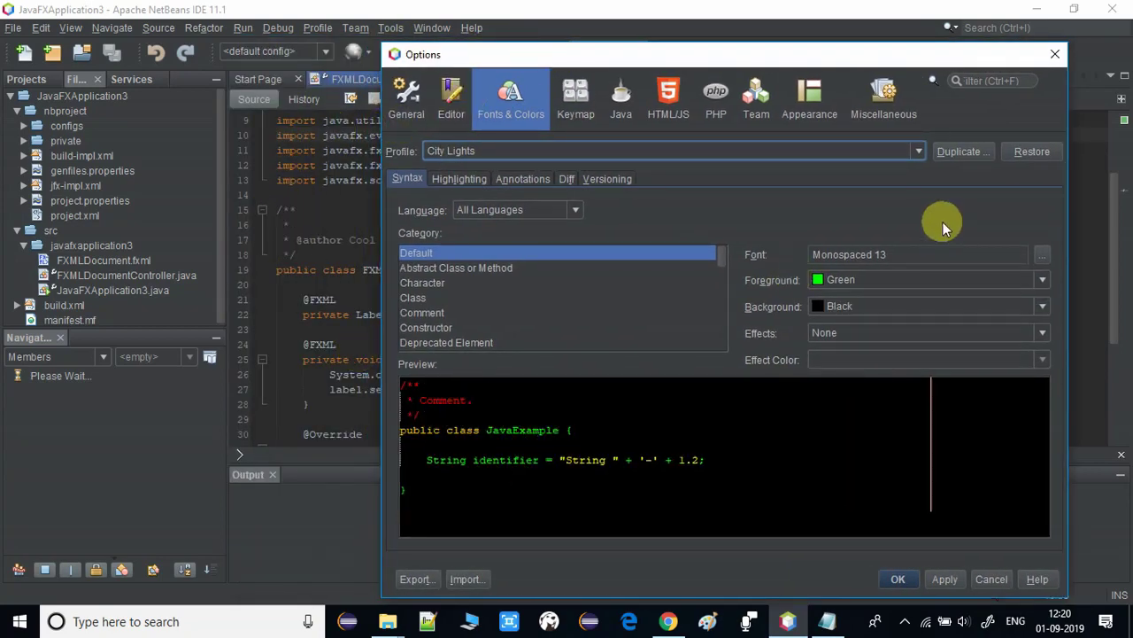
click(918, 152)
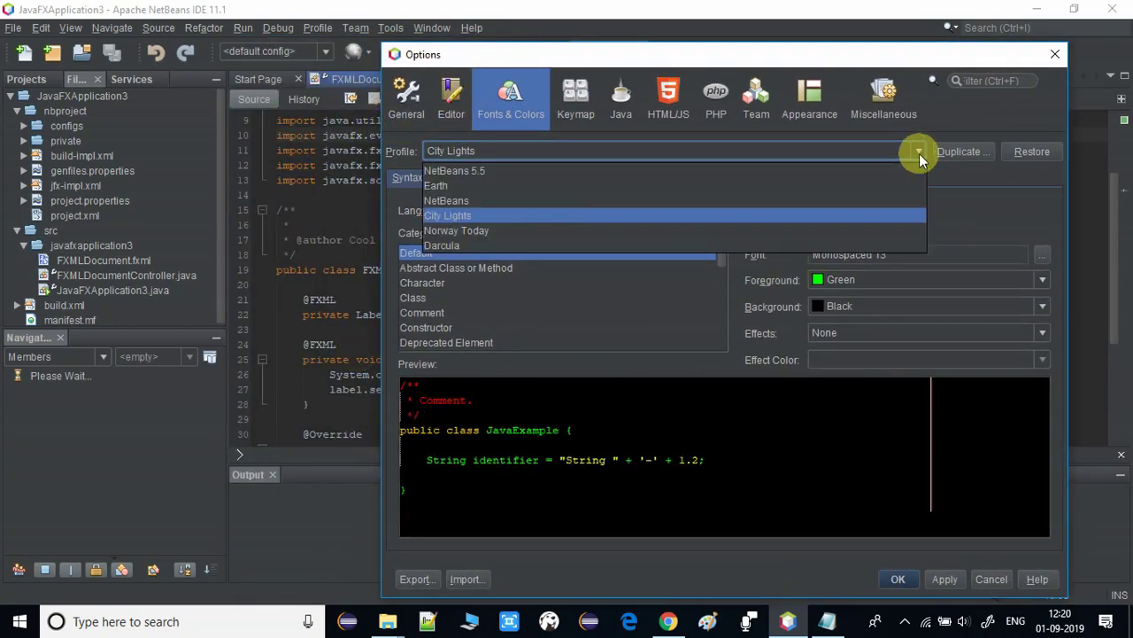
click(523, 202)
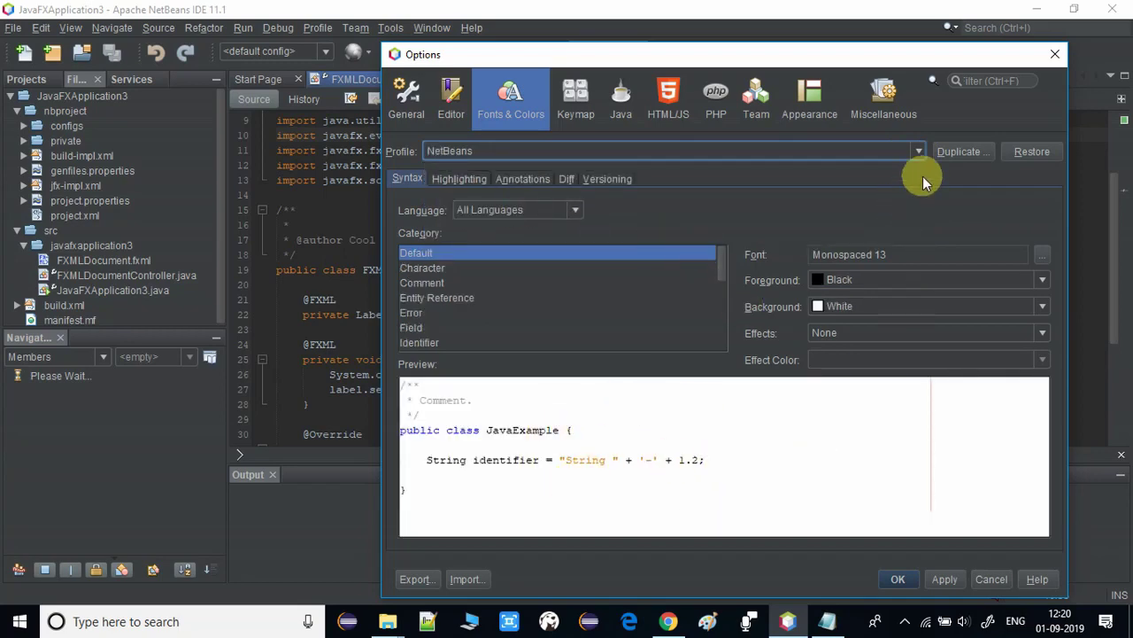
click(916, 151)
click(508, 186)
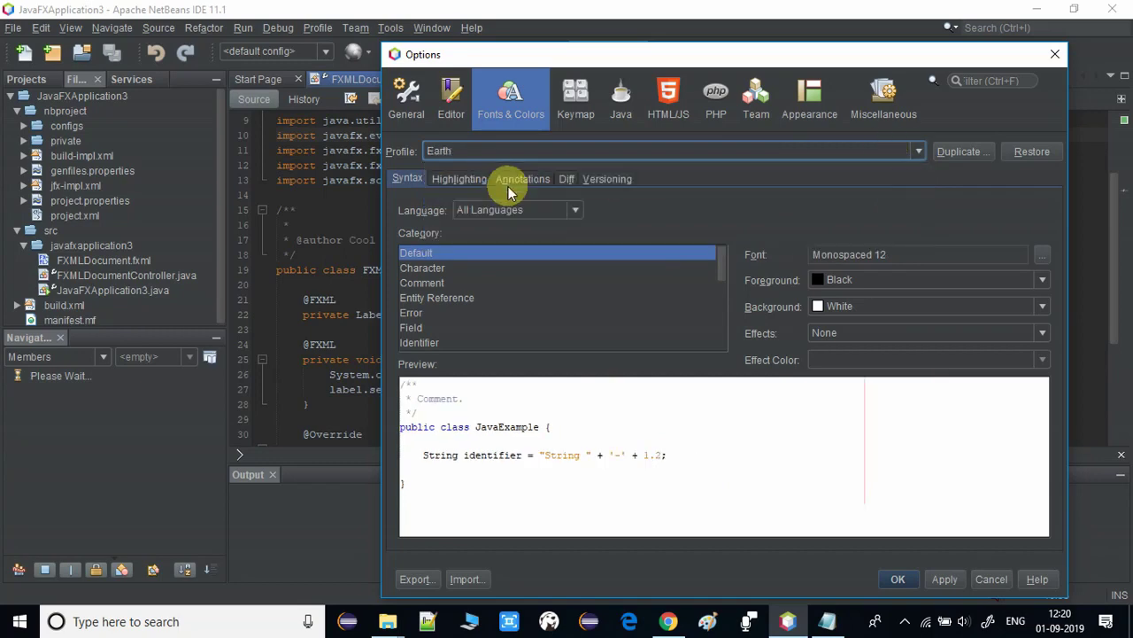
click(919, 152)
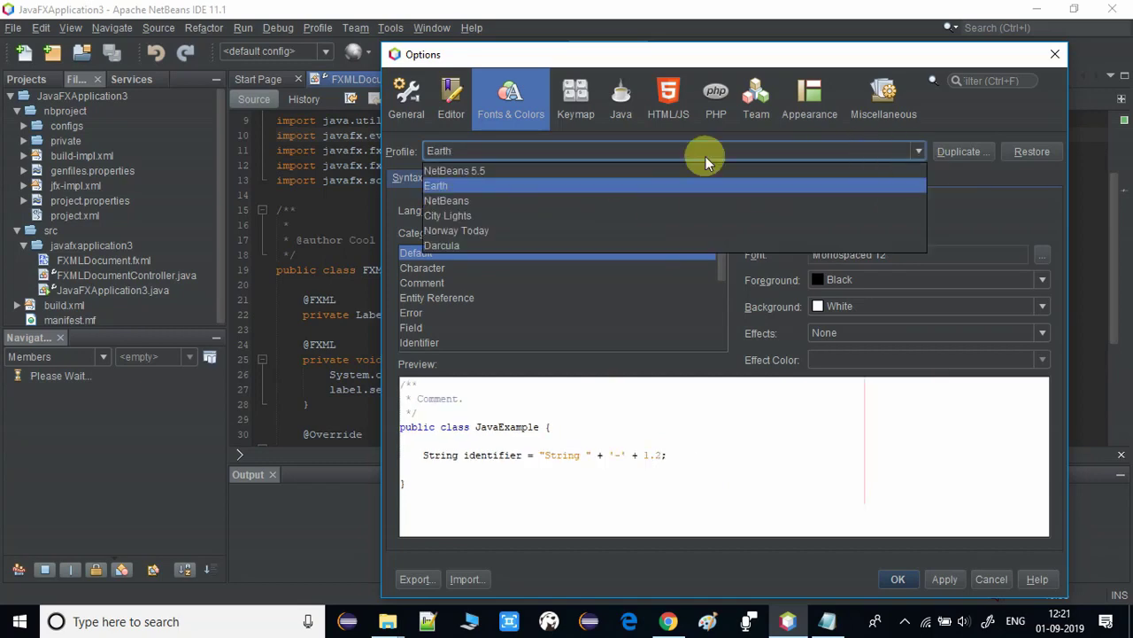
click(458, 170)
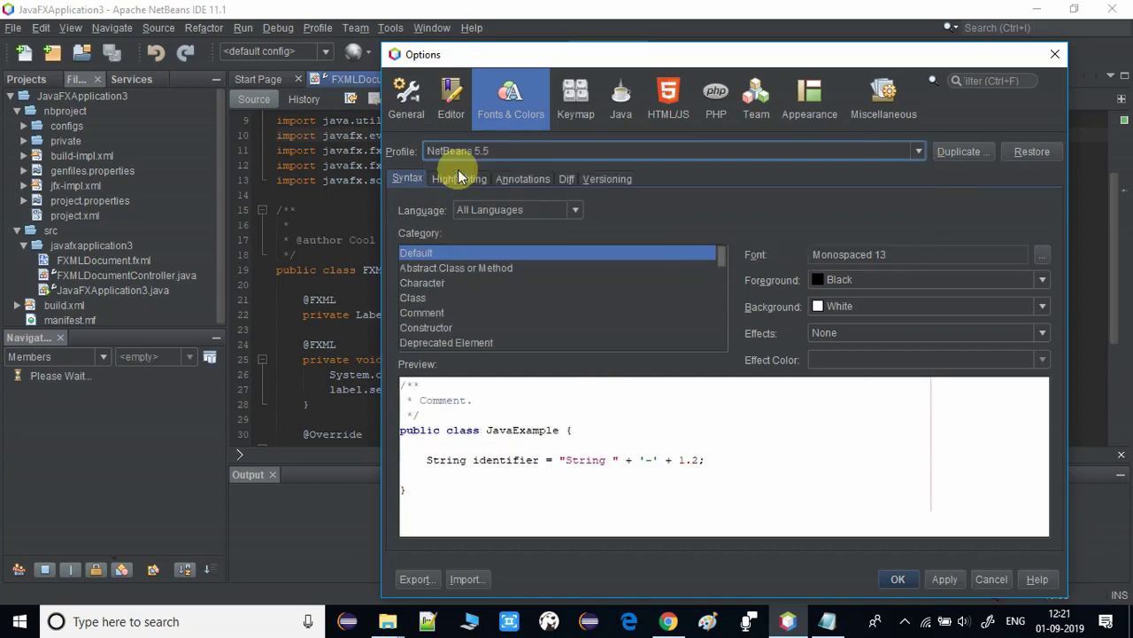
Step: Switch the color profile to Norway Today and check its Character and Comment syntax settings
click(919, 150)
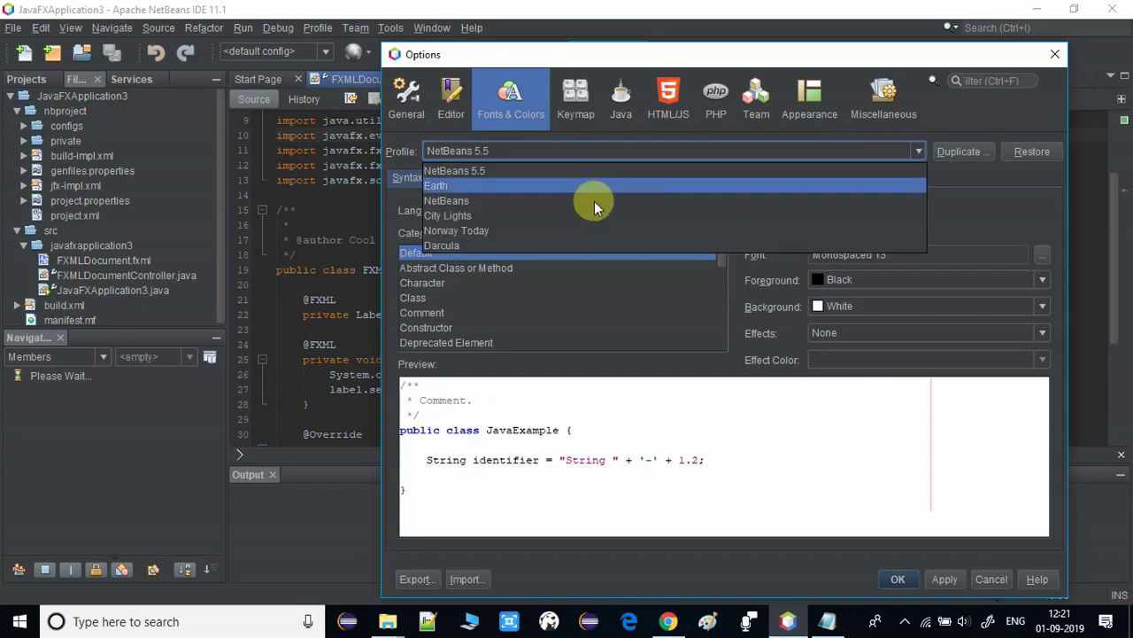
click(443, 232)
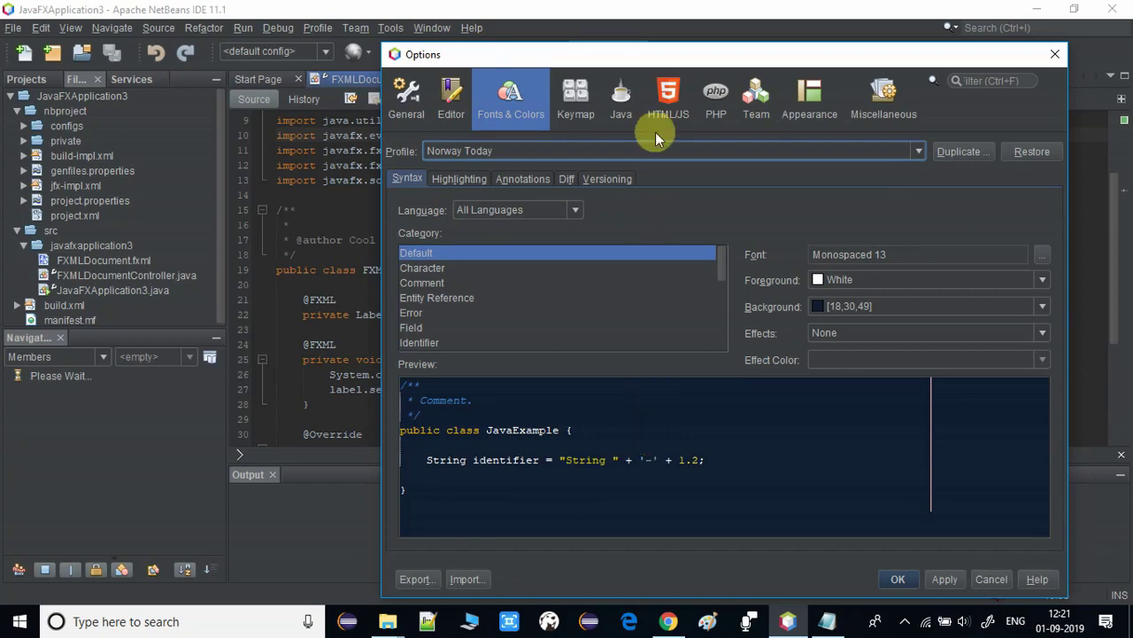
drag(652, 64, 649, 79)
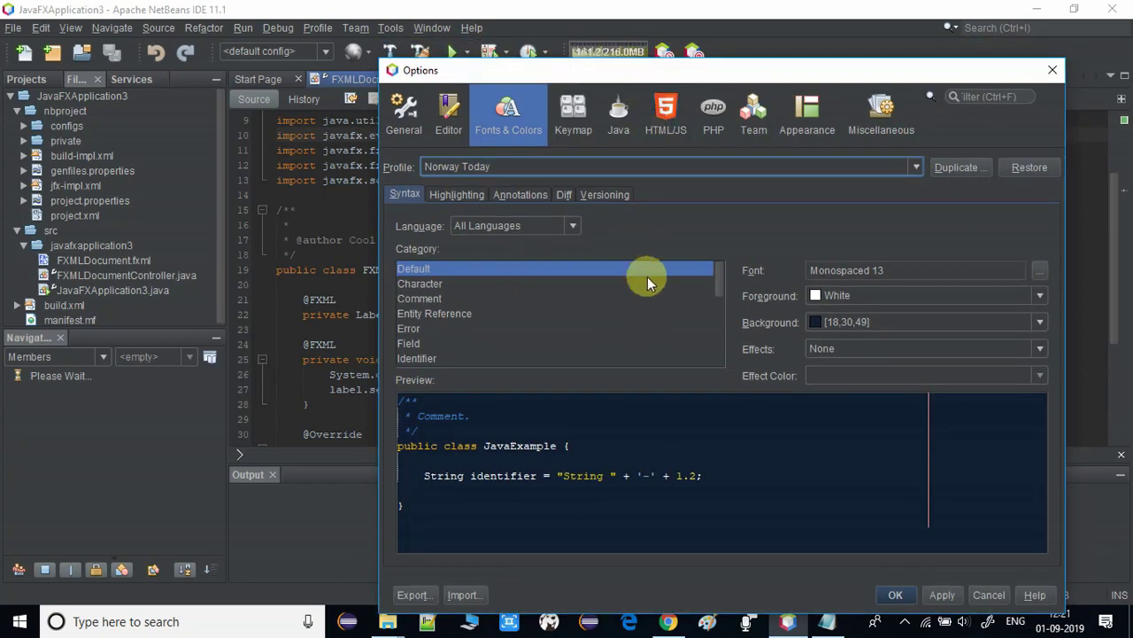
click(423, 285)
click(425, 297)
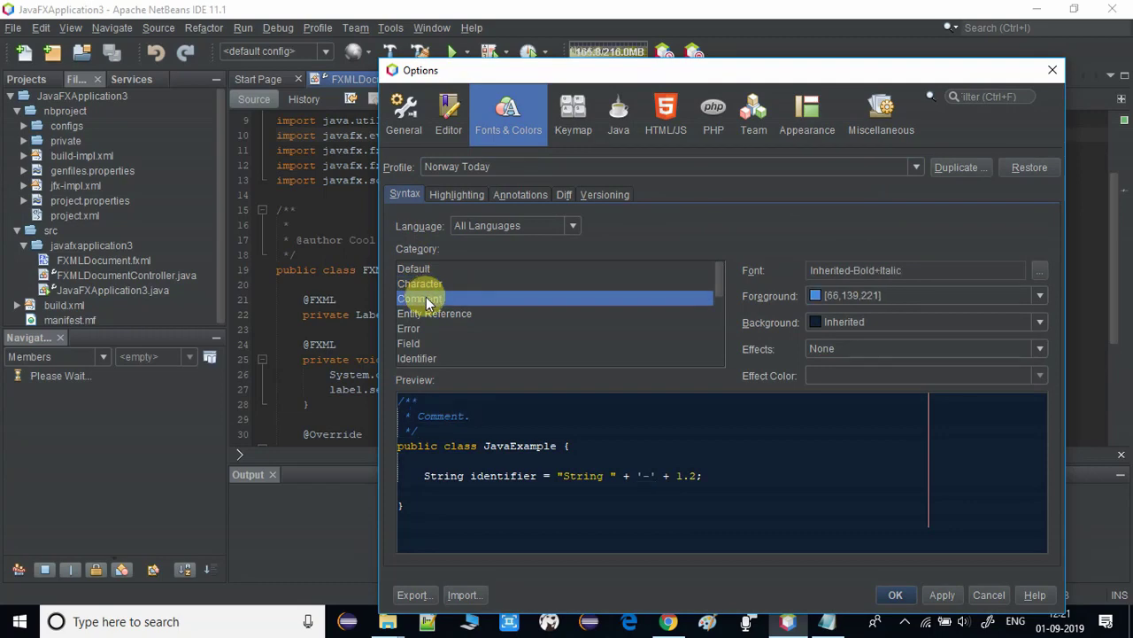
Step: Try a Pink background for the Entity Reference category, then set it back to Inherited
click(426, 313)
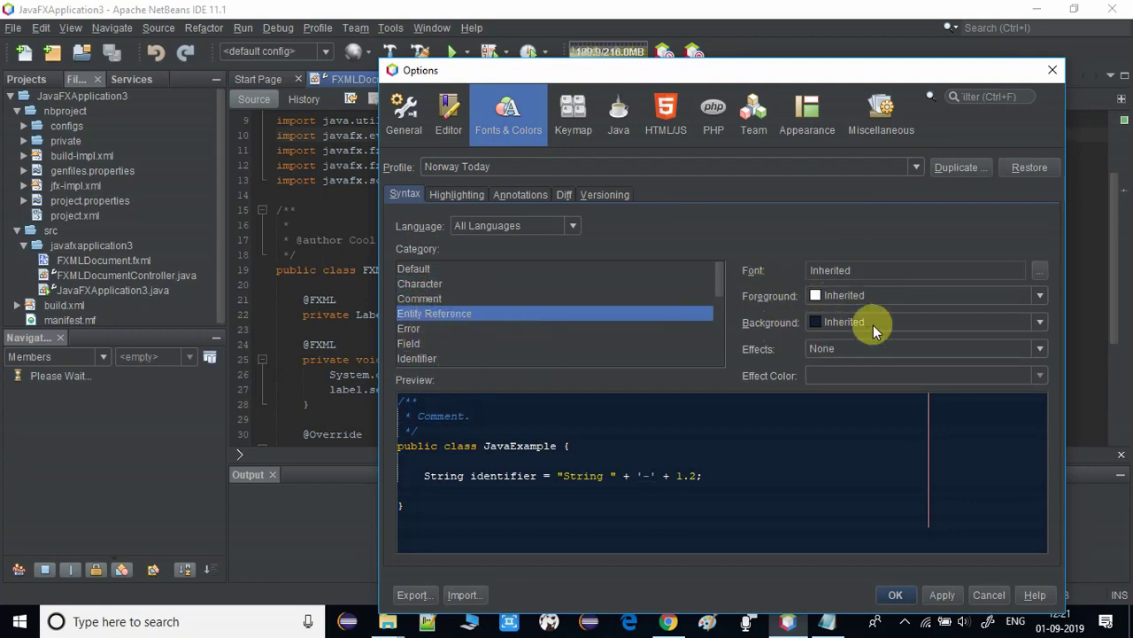
click(1038, 323)
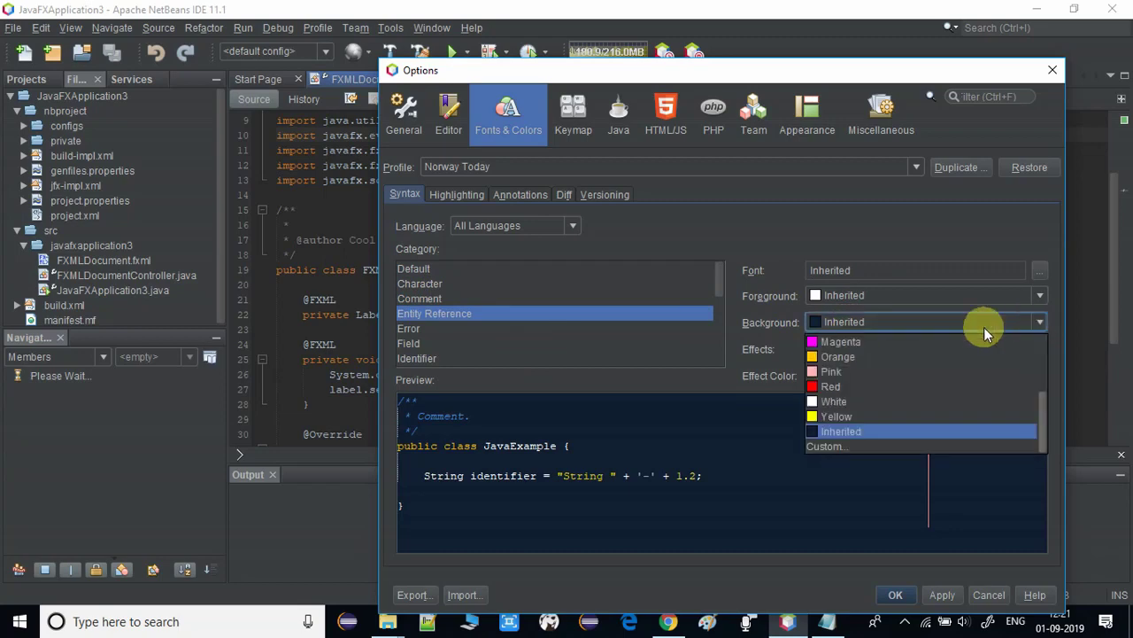
click(835, 375)
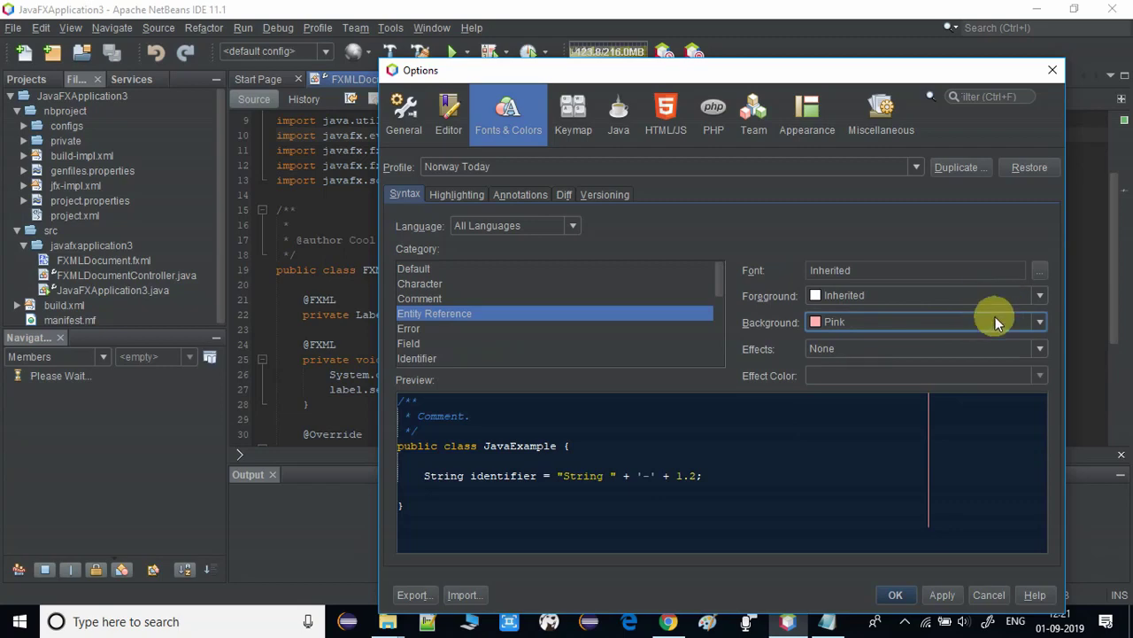
click(1043, 325)
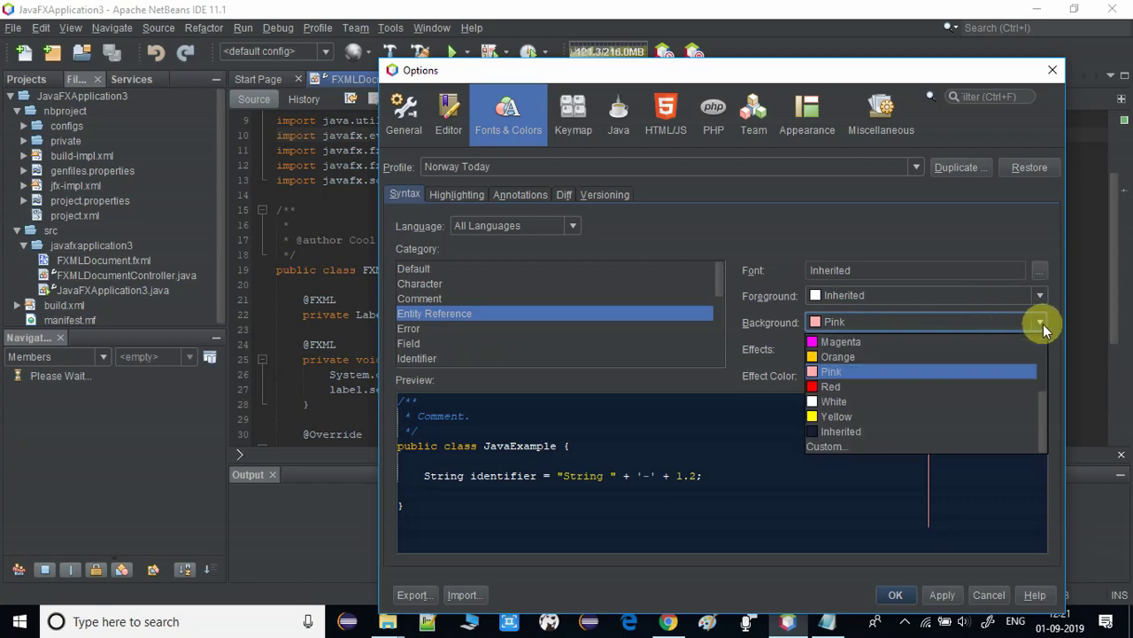
click(866, 430)
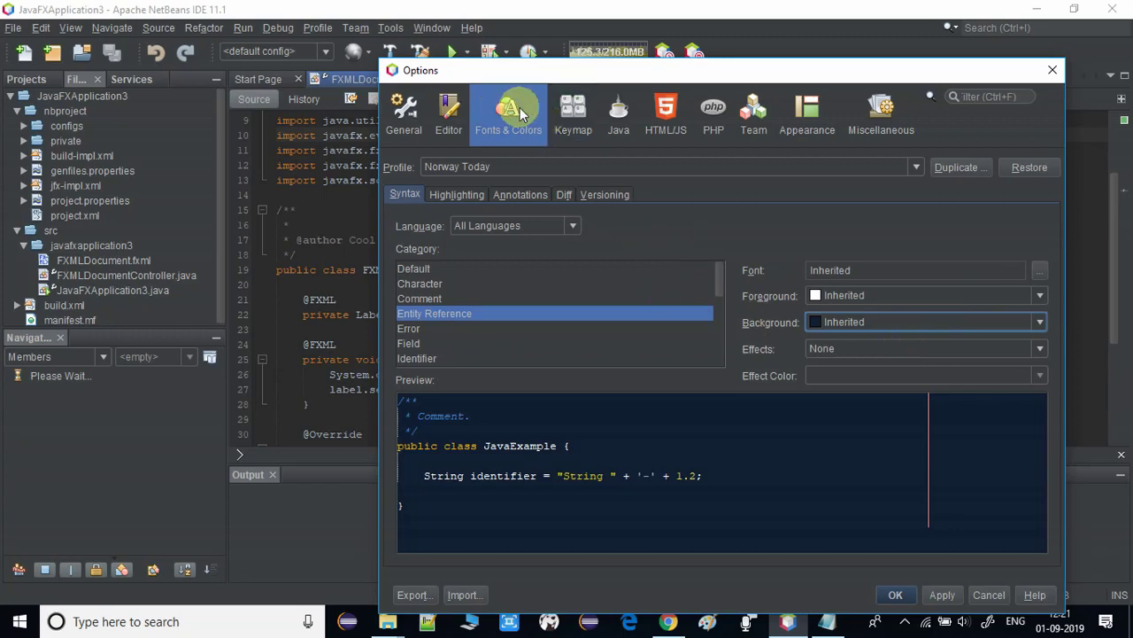
Step: Switch the Fonts & Colors profile from Norway Today to Darcula
click(918, 169)
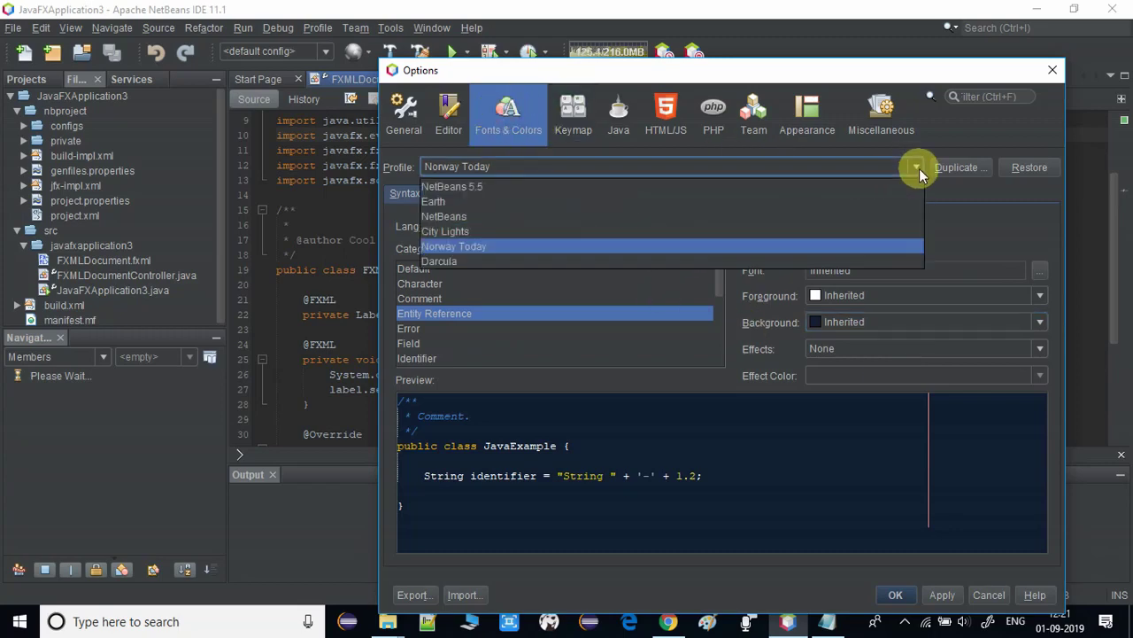
click(478, 261)
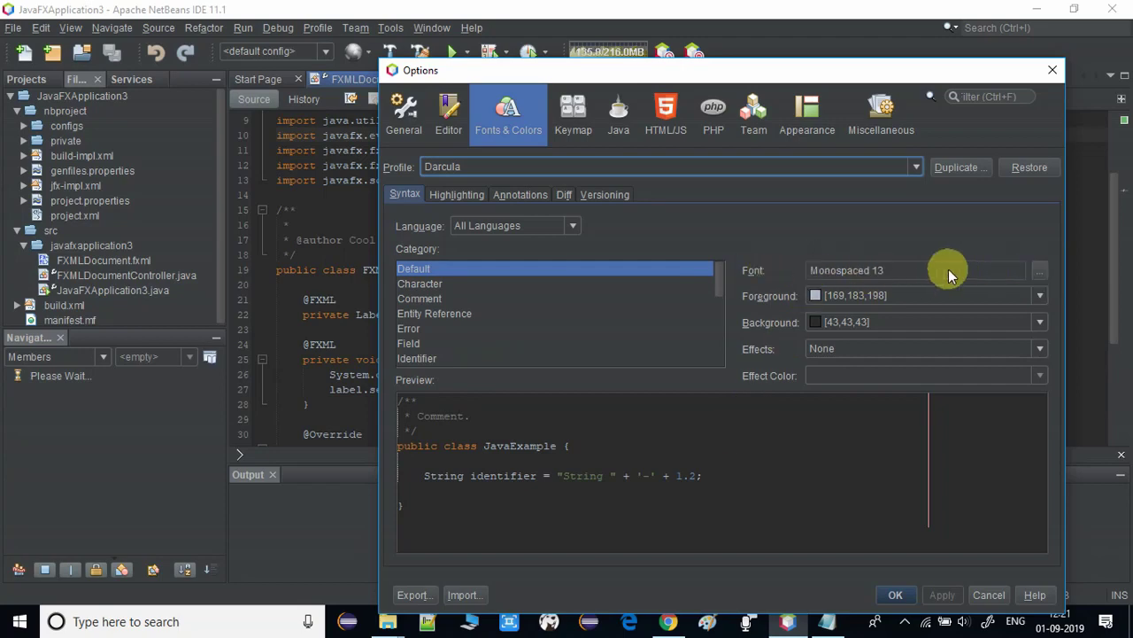
Step: Open the font chooser for the Default category and preview Monotype Corsiva, Montserrat, Modern No. 20, Mongolian Baiti and Monospaced
click(917, 270)
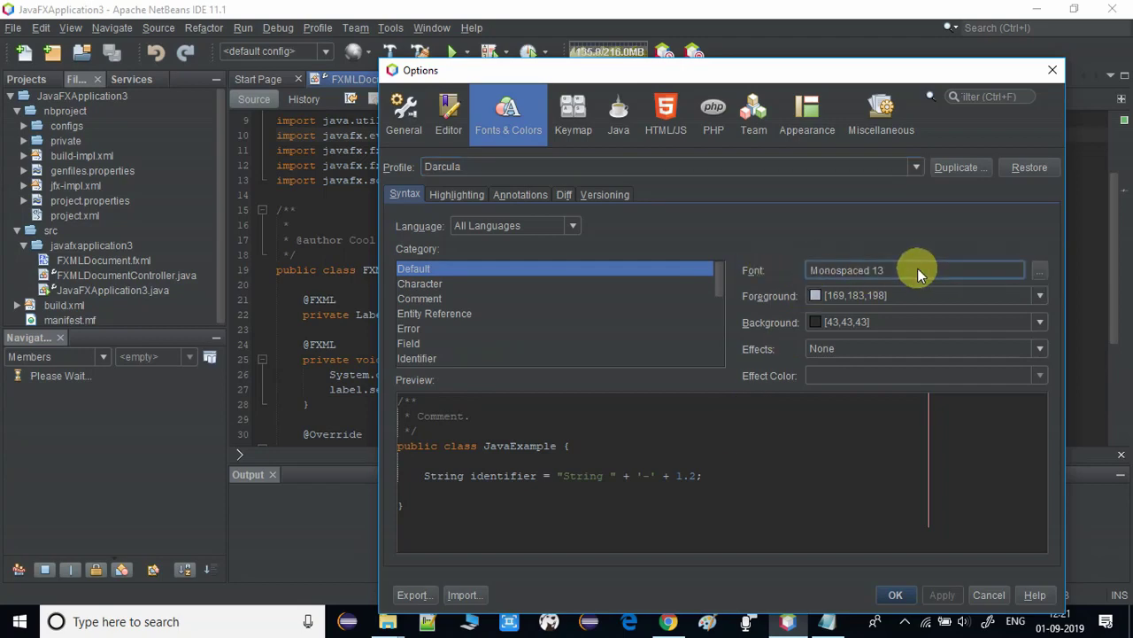
click(1038, 271)
click(627, 309)
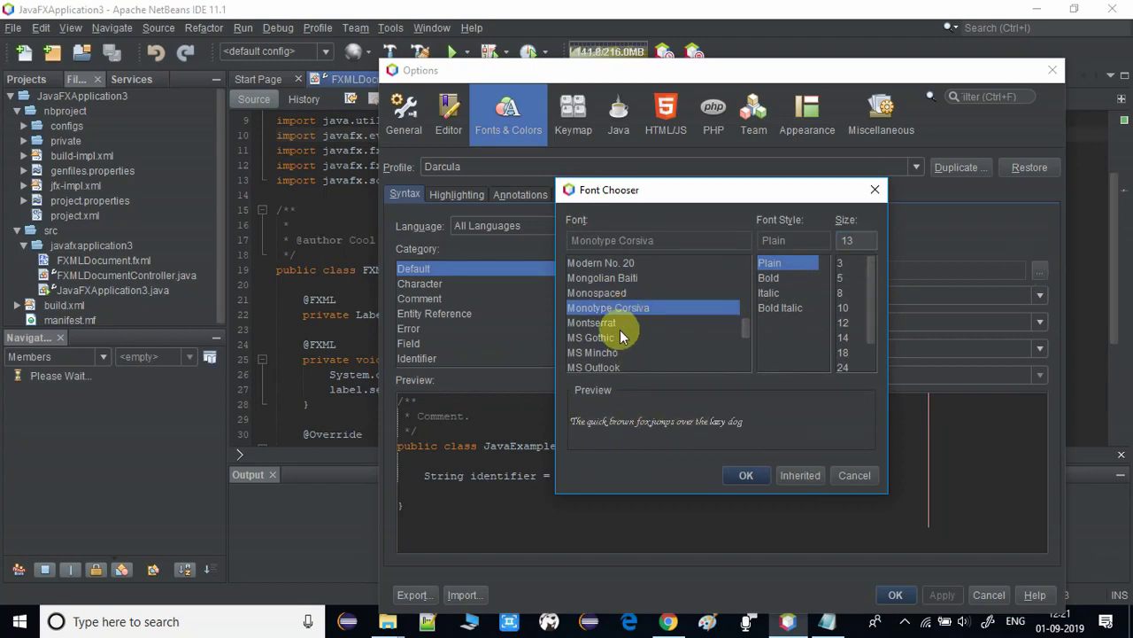
click(608, 324)
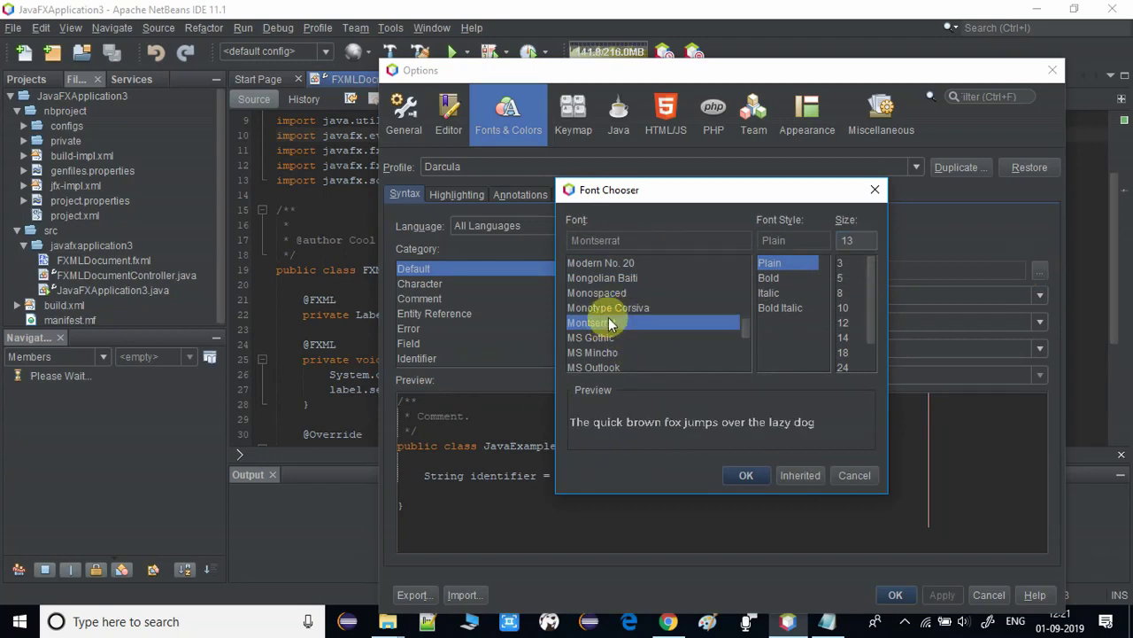
click(607, 263)
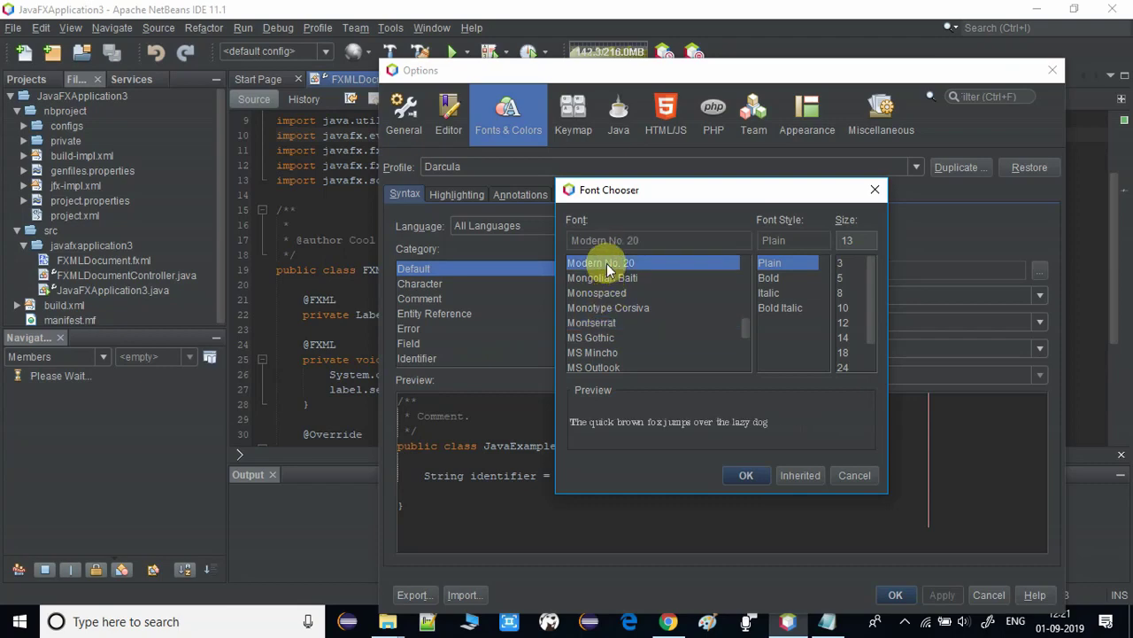
click(607, 278)
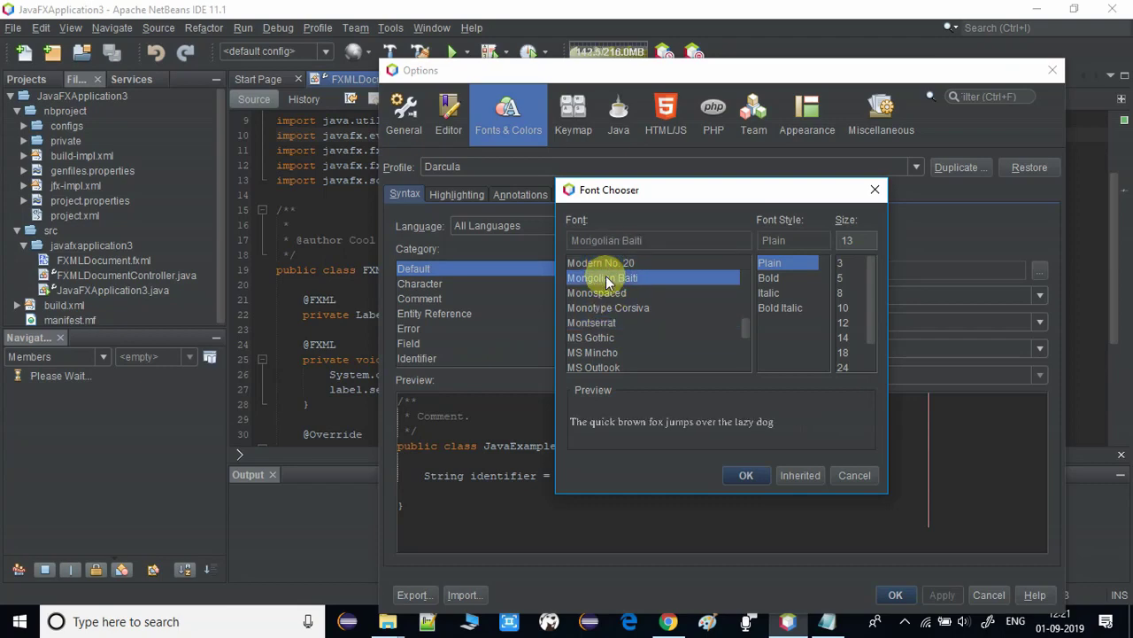
click(607, 294)
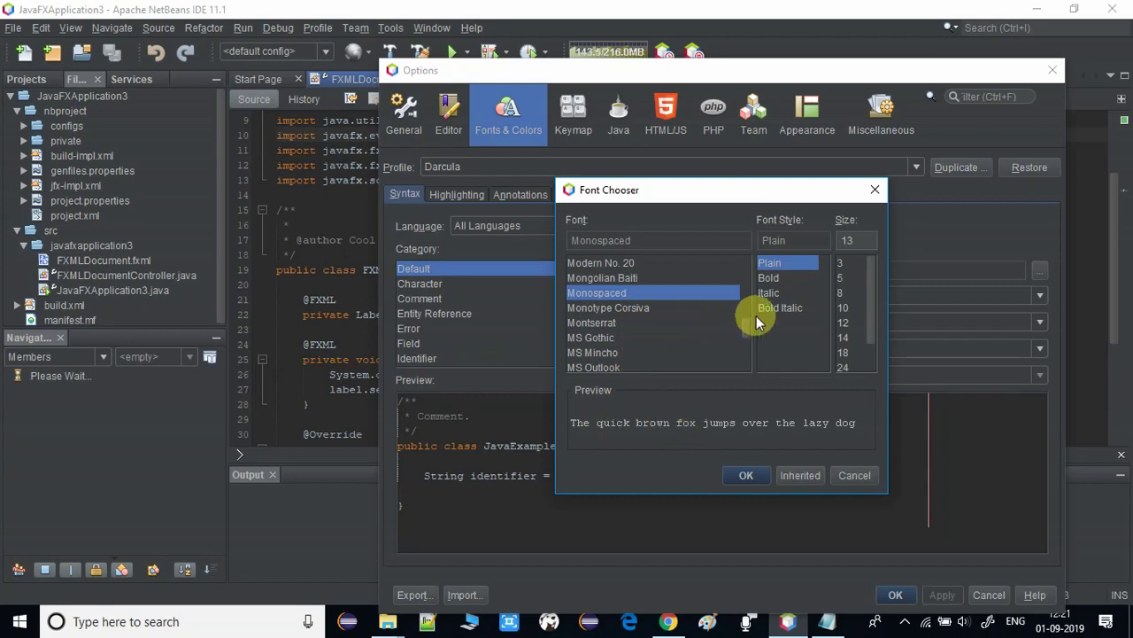
Step: Preview the Monospaced font at sizes 8, 18 and 24, then discard the font choice
click(844, 293)
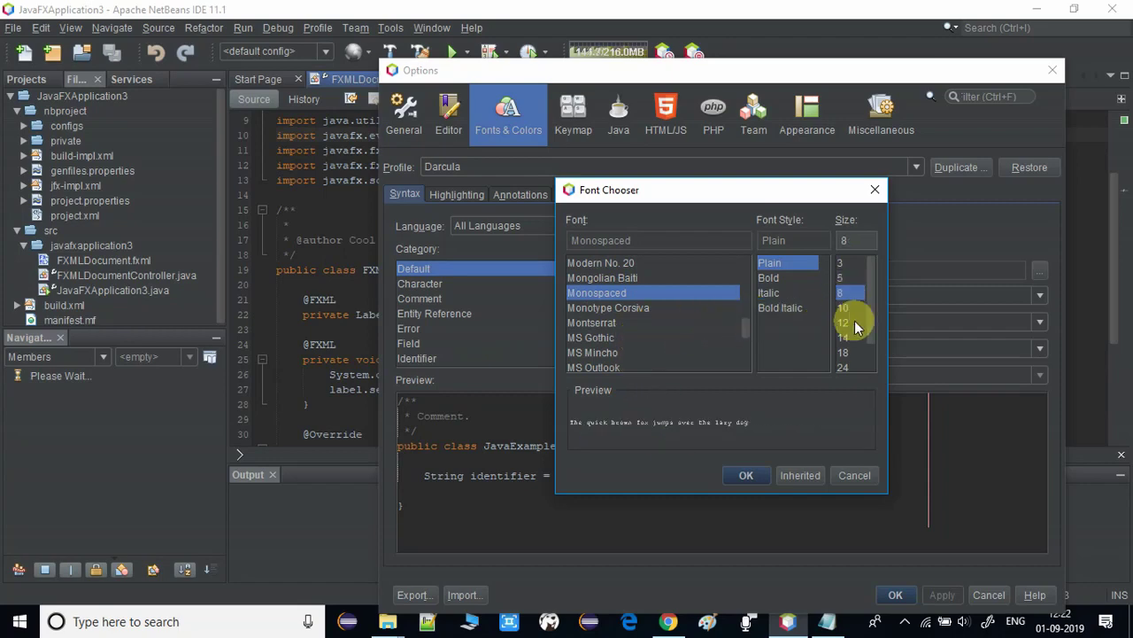
click(843, 352)
click(843, 365)
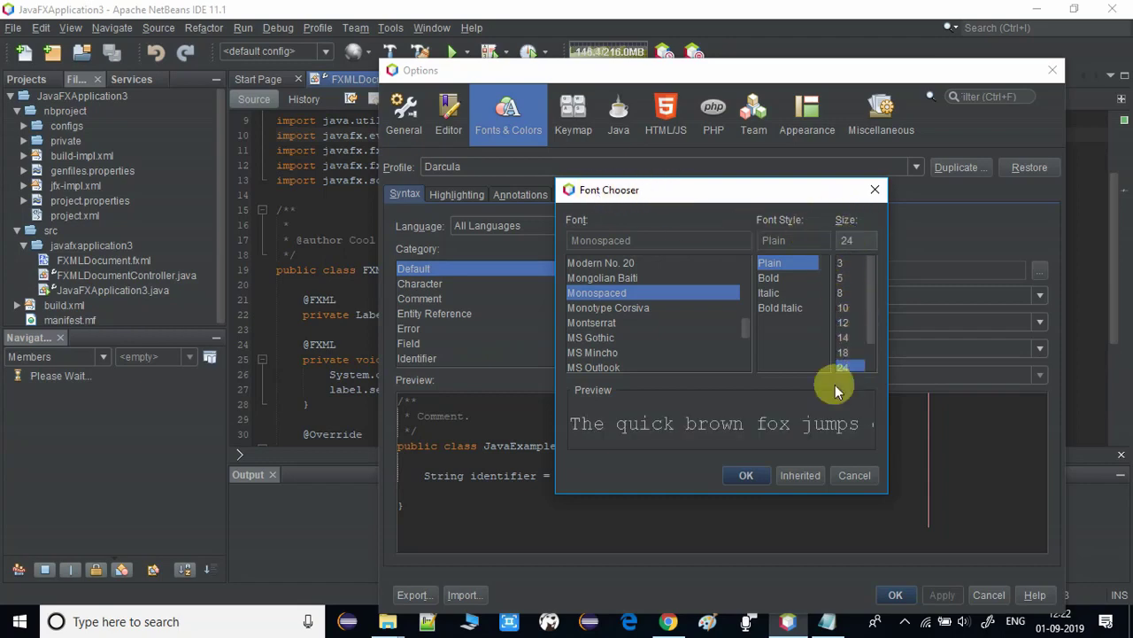
click(854, 476)
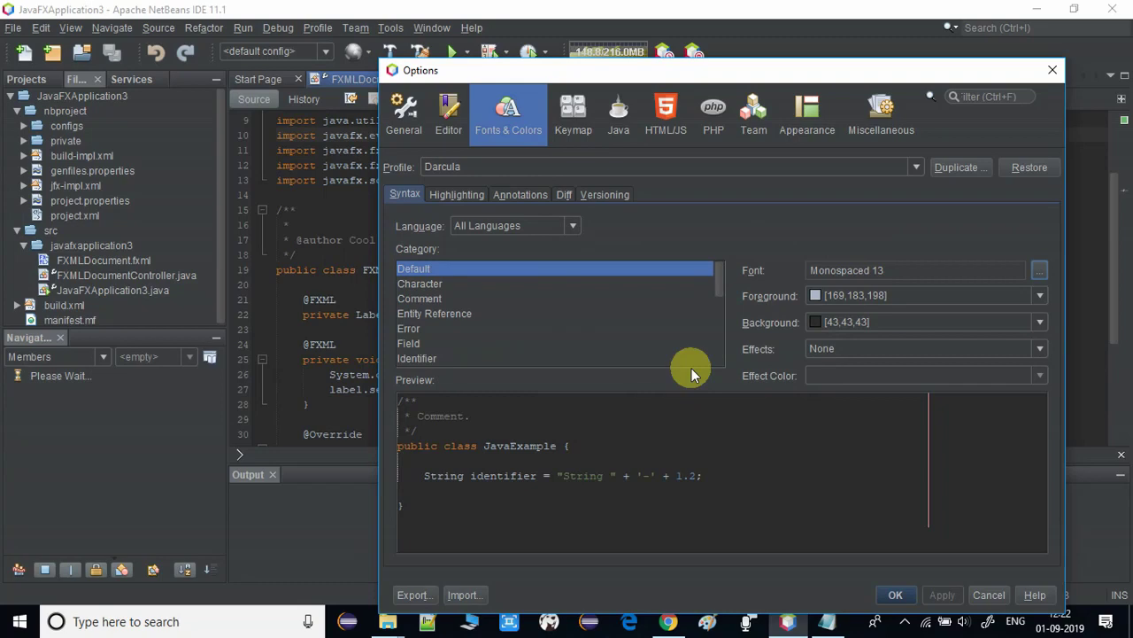
Step: Examine the Appearance options for document tabs, windows, Darcula Look and Feel, and the general look and feel
click(794, 131)
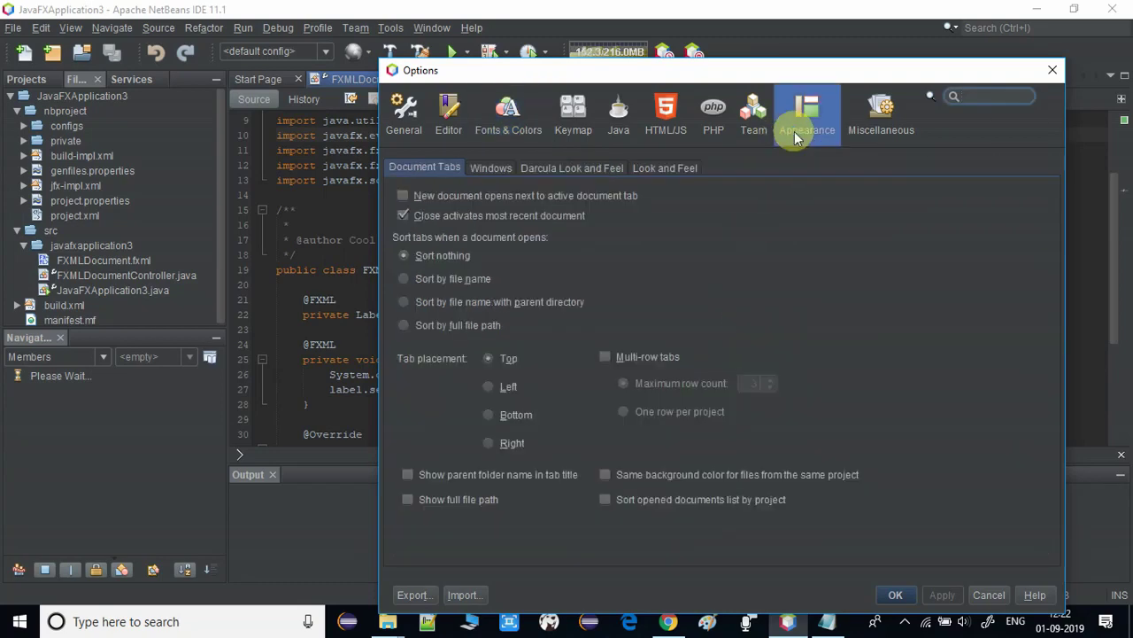
click(498, 167)
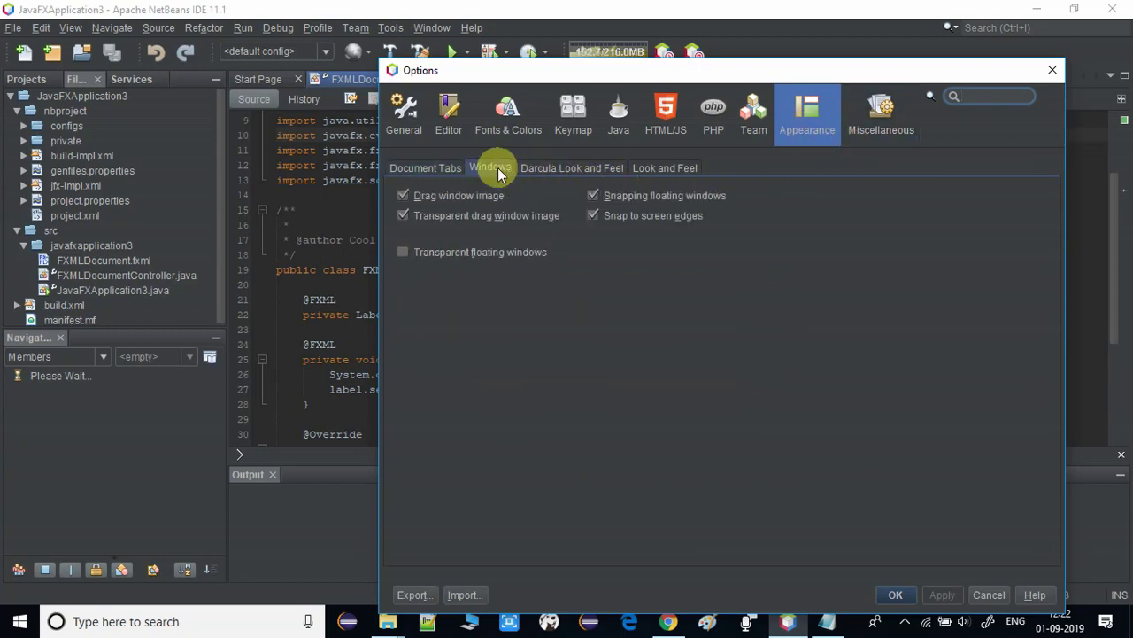
click(549, 167)
click(655, 167)
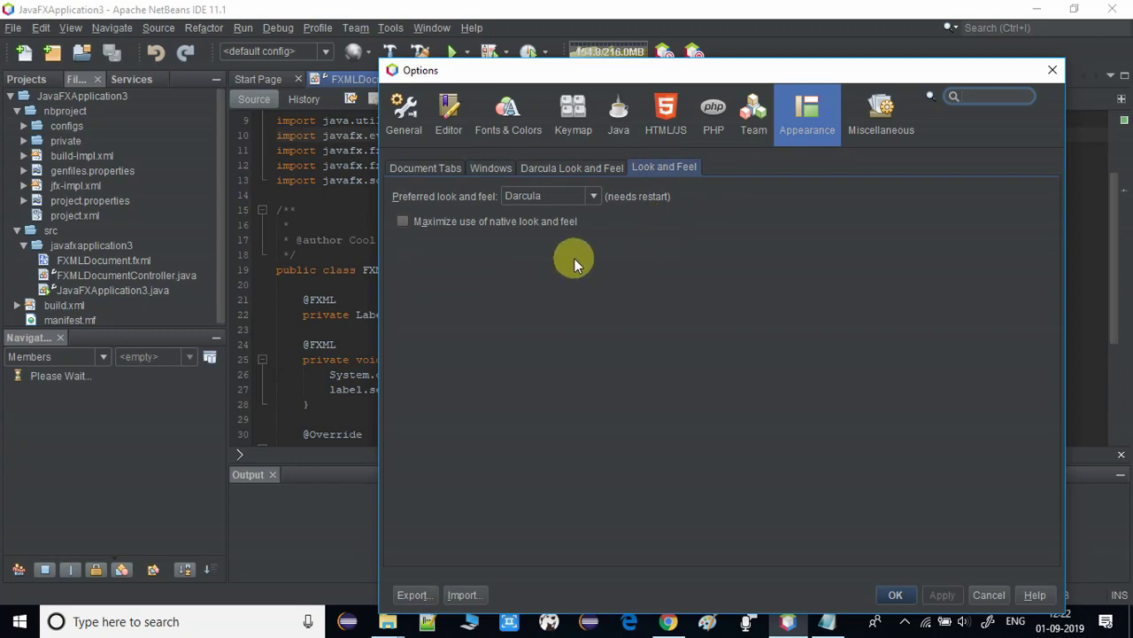
Step: Try Metal as the preferred look and feel, then set it back to Darcula
click(594, 197)
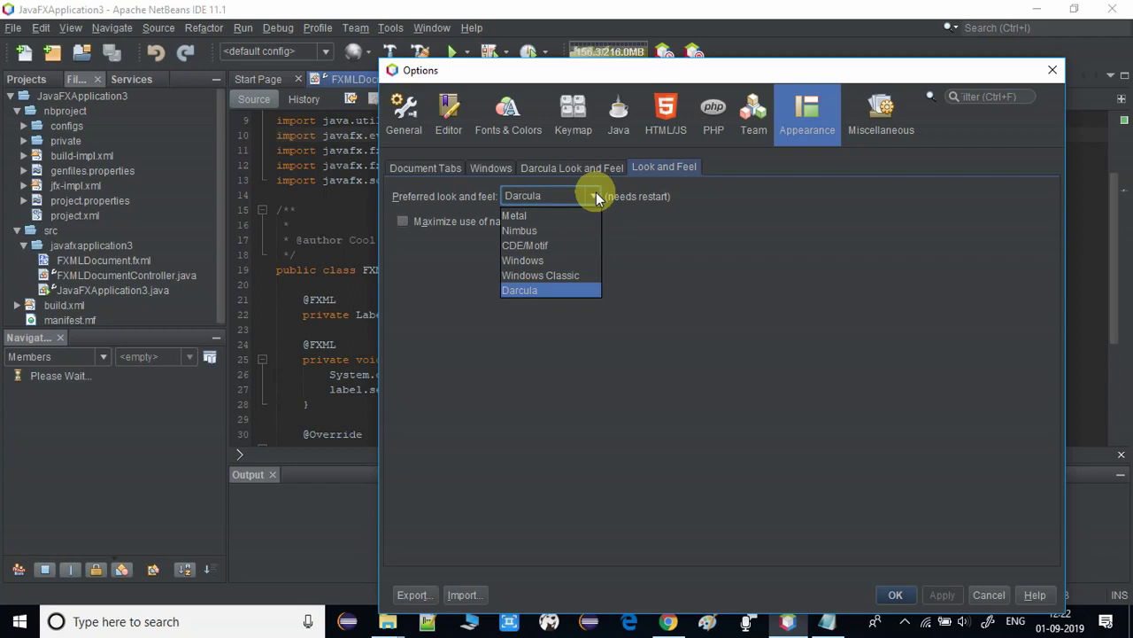
click(563, 216)
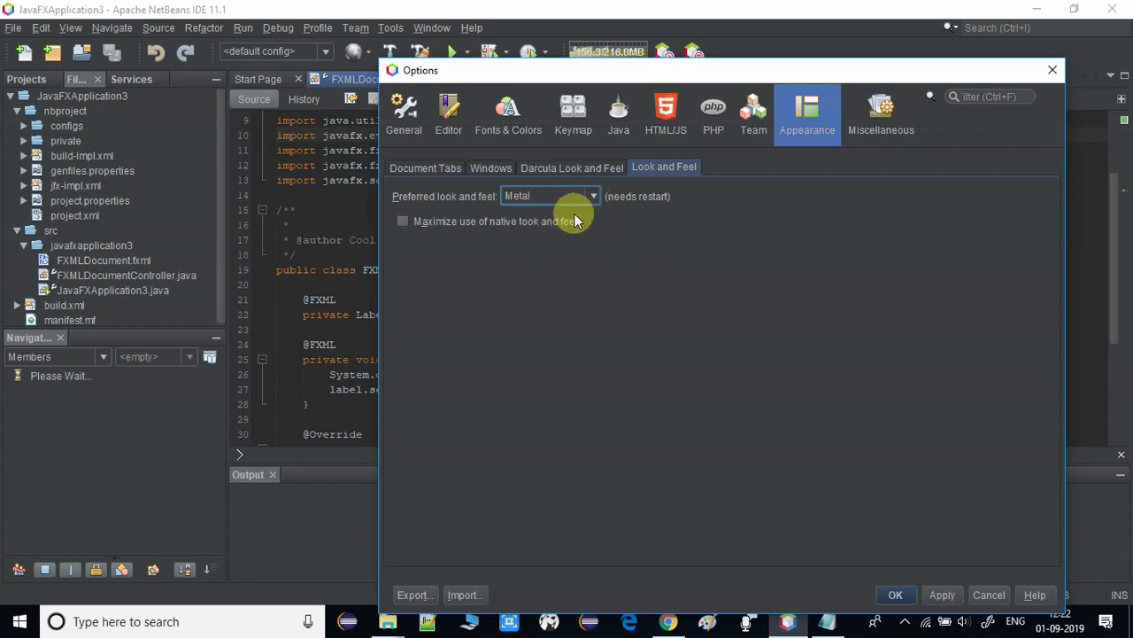
click(593, 196)
click(556, 290)
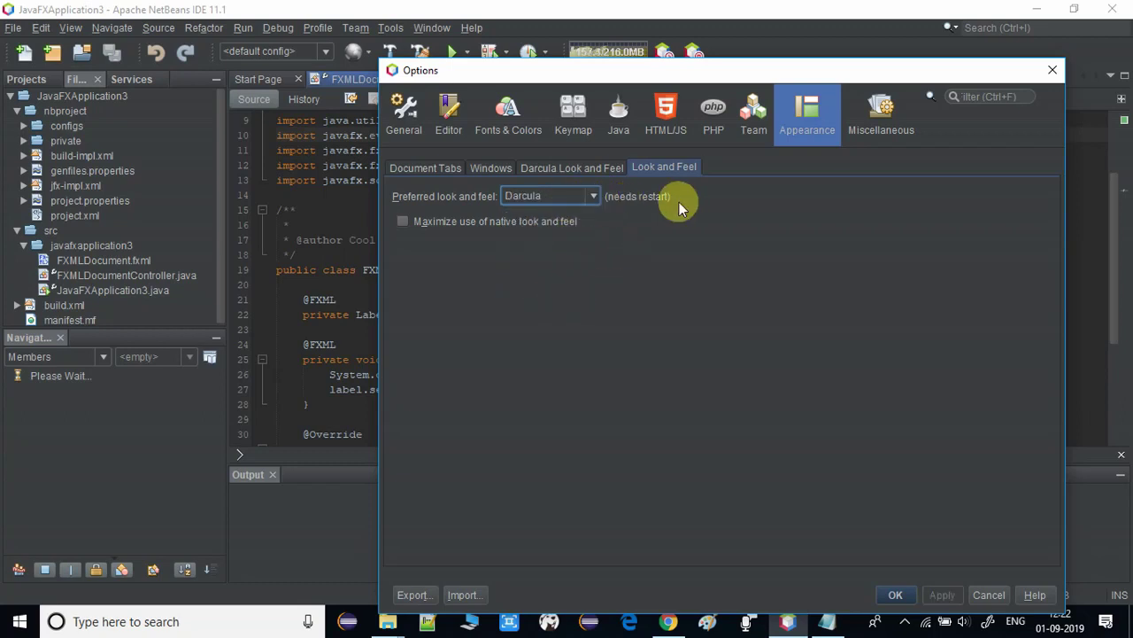
Step: Save the options and restart the IDE to apply the new settings
click(896, 596)
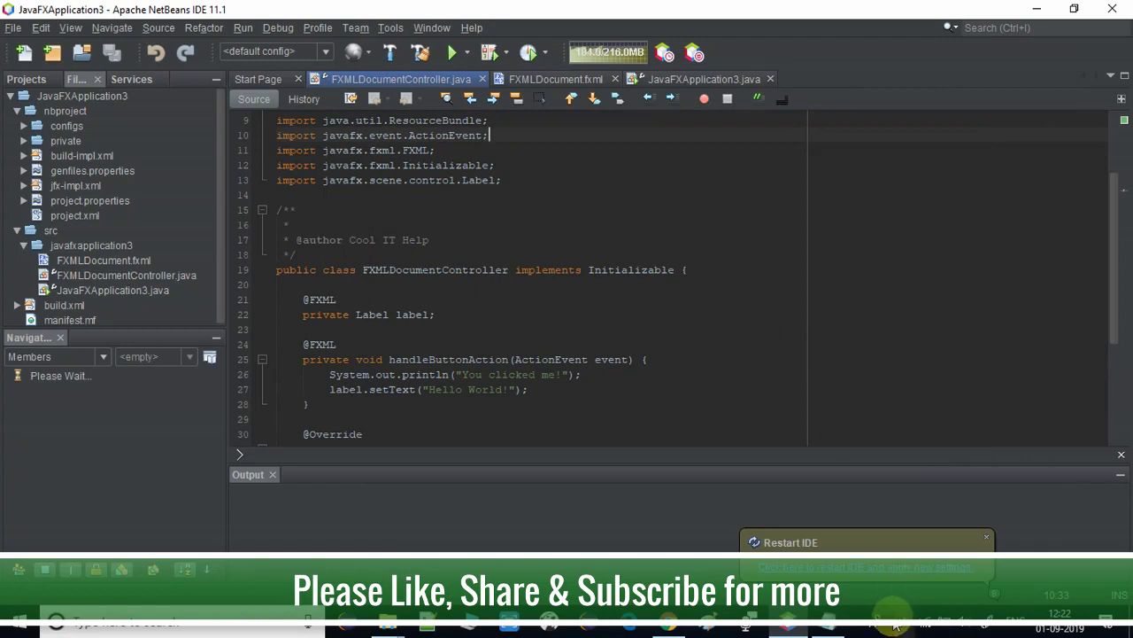
click(896, 569)
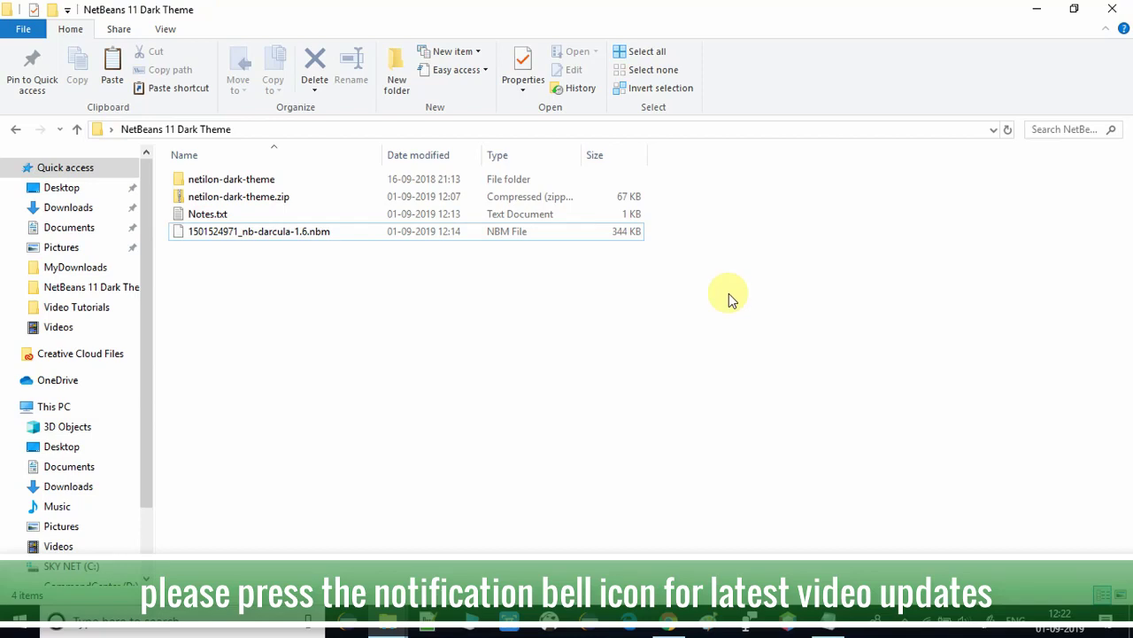